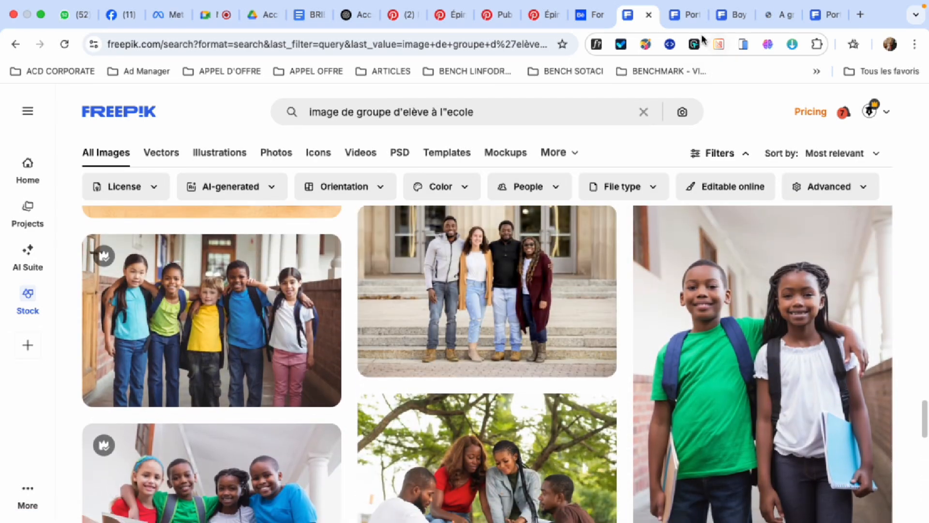
Step: Download the Freepik photo "Boy holding white paper at school" in Medium size, 1500 × 1001 px
{"action": "left_click", "coordinate": [687, 15]}
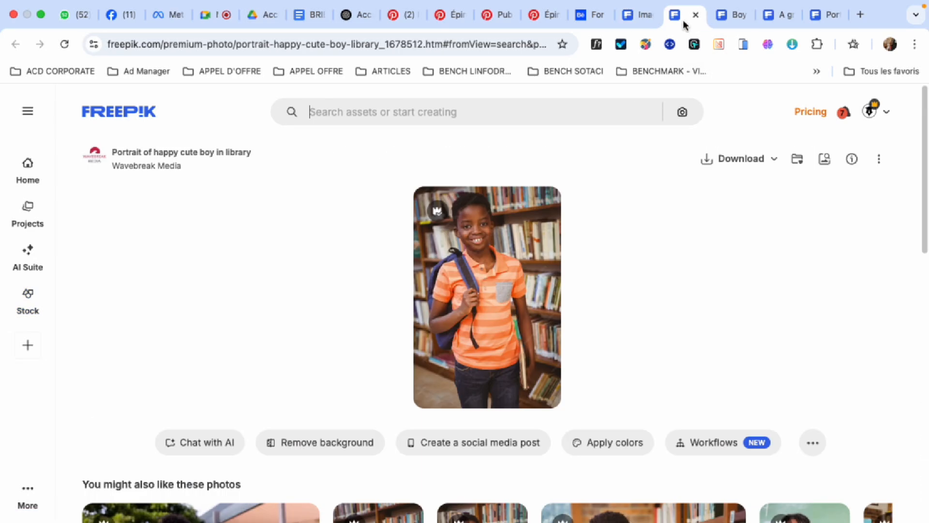
{"action": "left_click", "coordinate": [723, 14]}
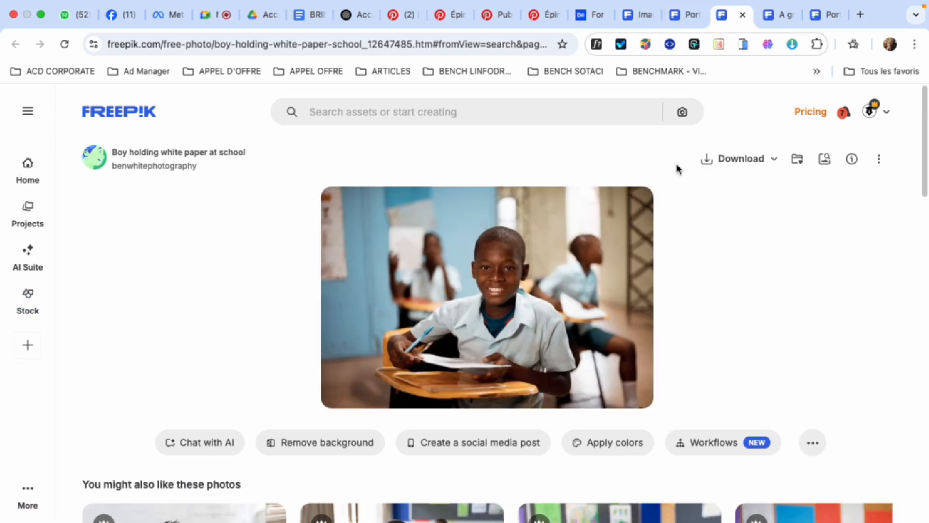
{"action": "left_click", "coordinate": [774, 160]}
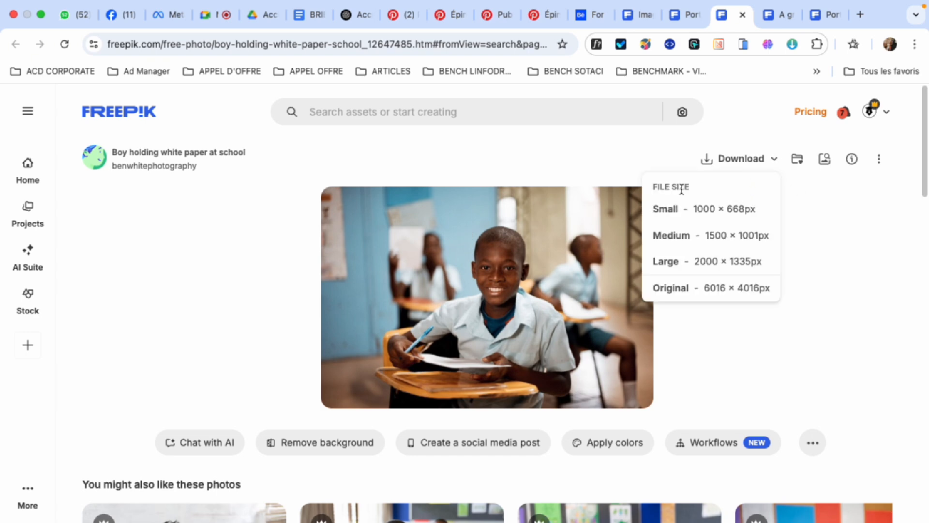
{"action": "left_click", "coordinate": [686, 236]}
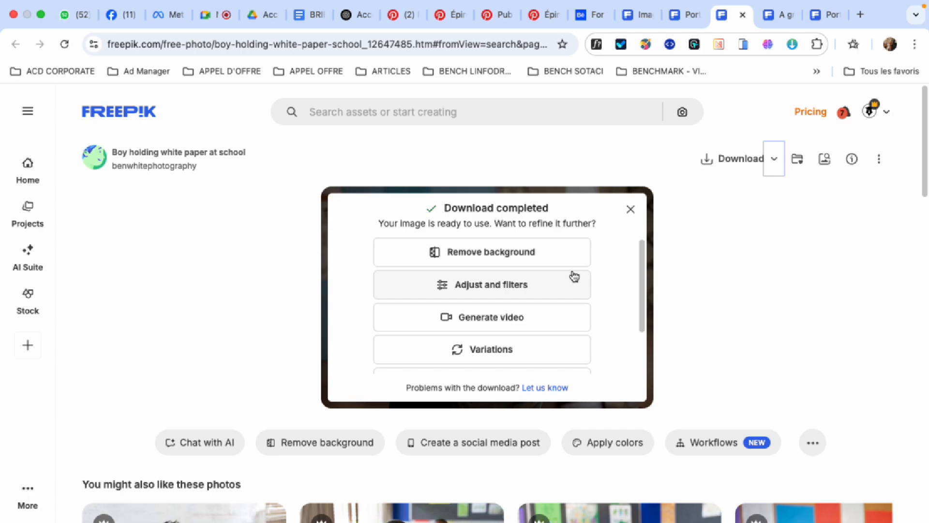
{"action": "scroll", "coordinate": [541, 392], "scroll_direction": "down", "scroll_amount": 5}
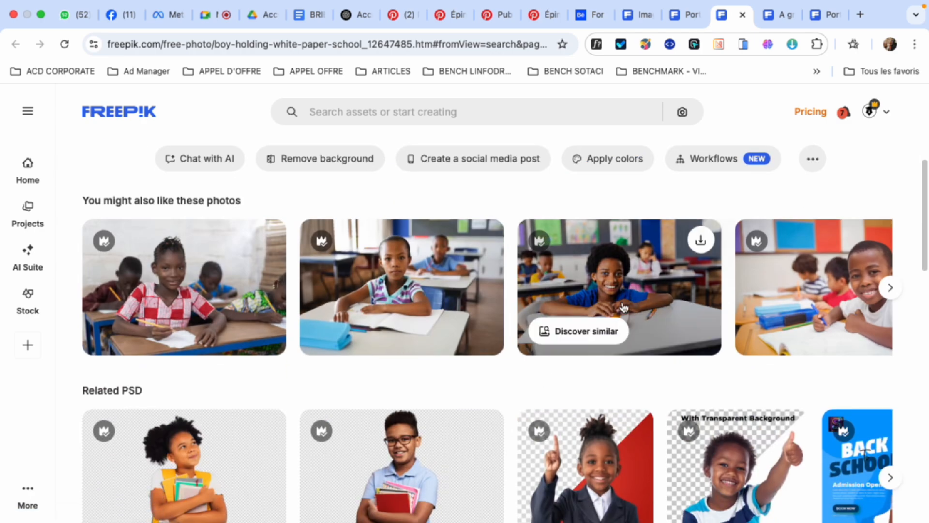
{"action": "scroll", "coordinate": [624, 307], "scroll_direction": "up", "scroll_amount": 1}
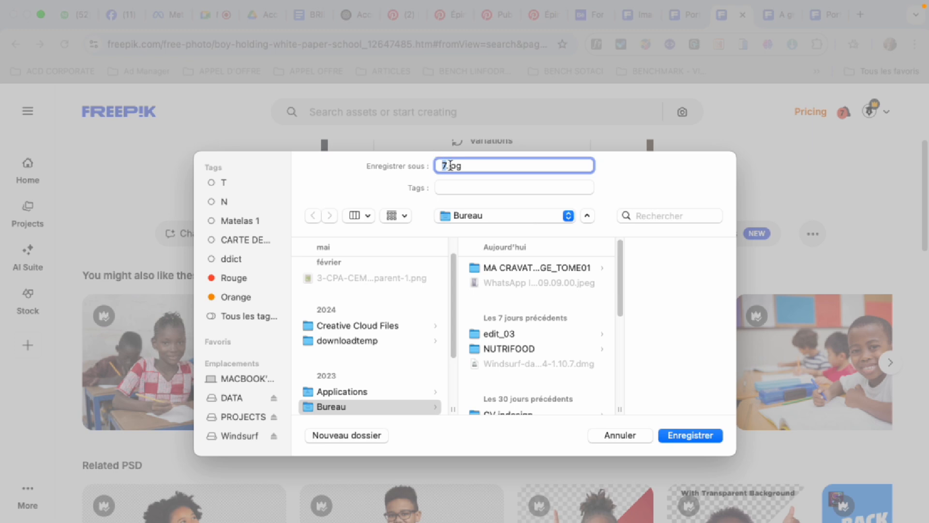
Step: Choose the AFFICHE folder inside MAE2PCMK as the save location for 7.jpg
{"action": "left_click", "coordinate": [516, 222]}
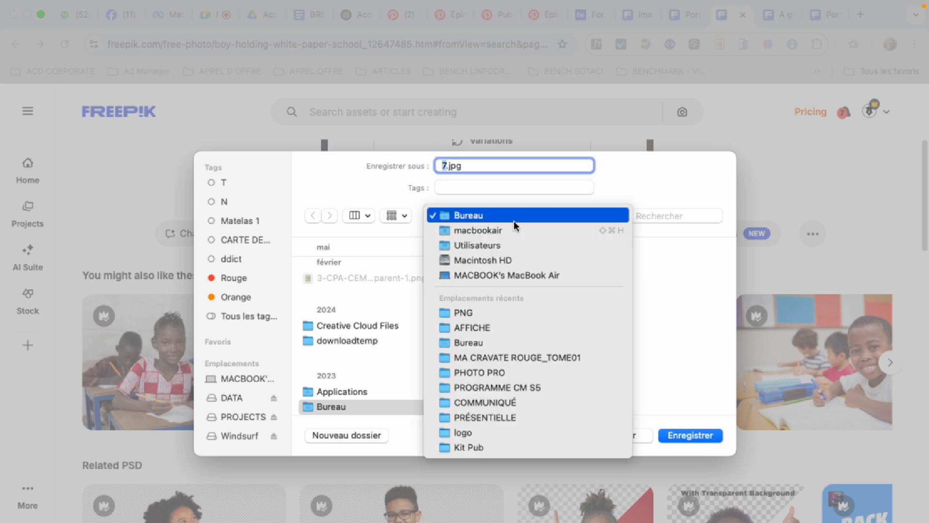
{"action": "left_click", "coordinate": [481, 331]}
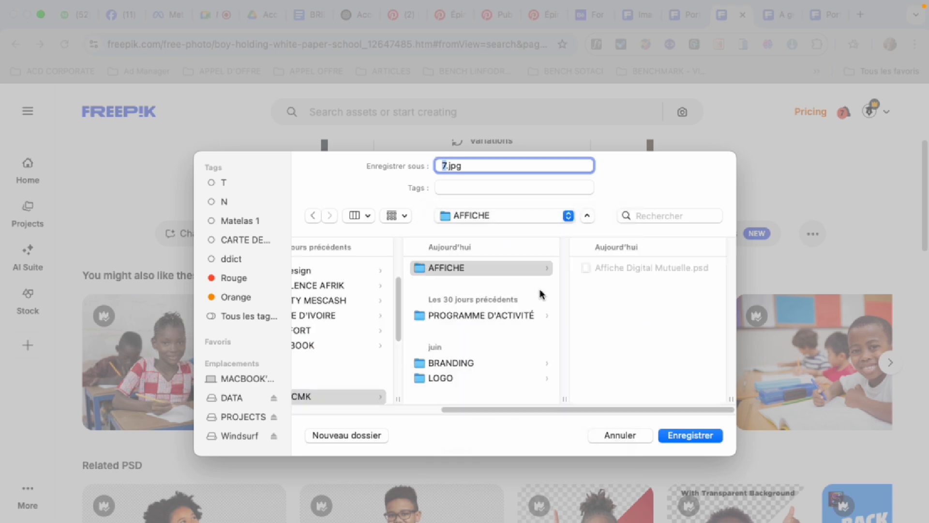
{"action": "left_click", "coordinate": [355, 396]}
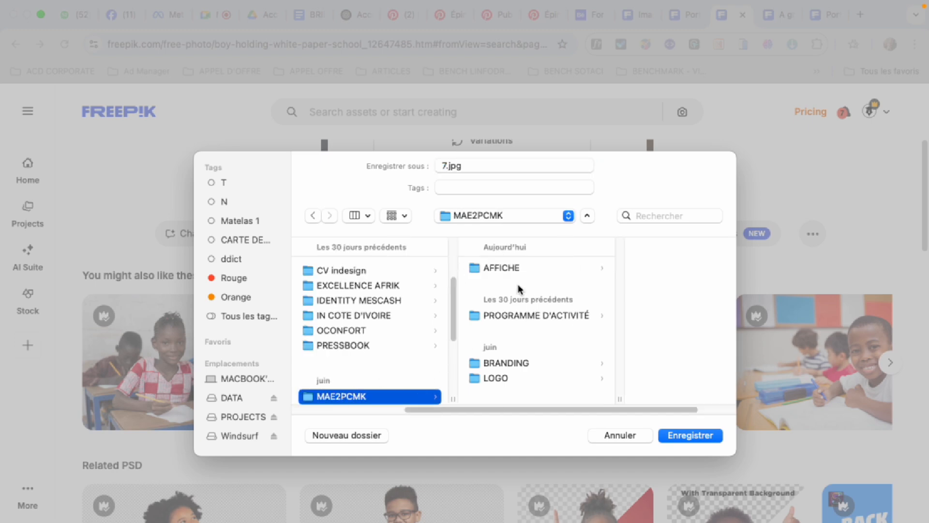
{"action": "left_click", "coordinate": [518, 267]}
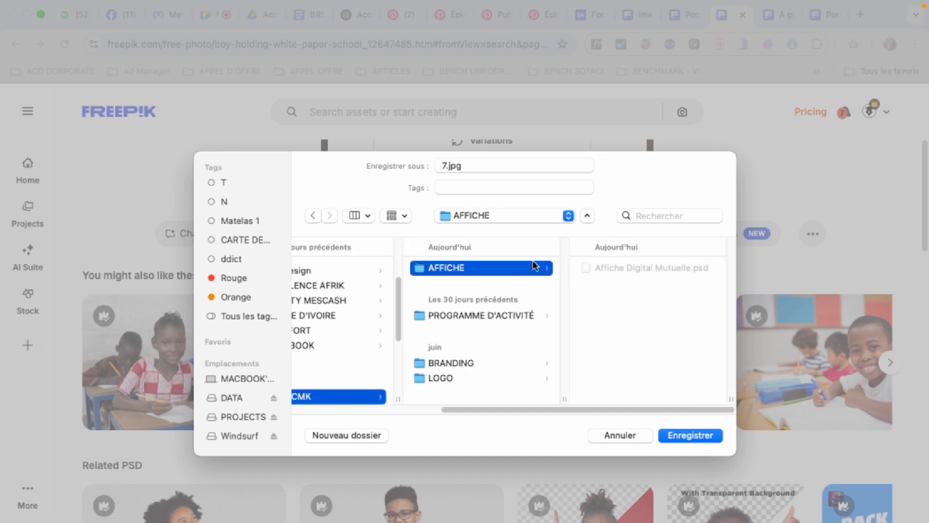
Step: Create a folder called Links inside AFFICHE and save 7.jpg in it
{"action": "left_click", "coordinate": [365, 435]}
{"action": "type", "text": "Lin"}
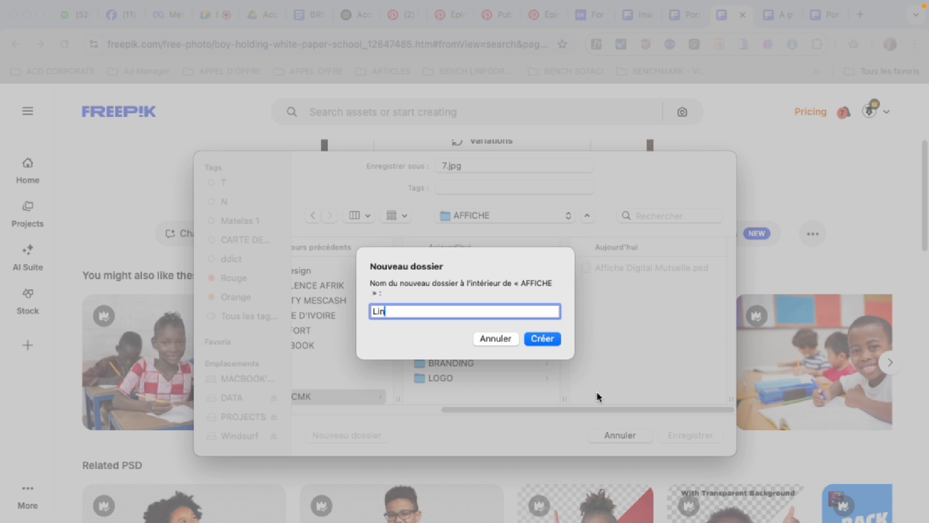
{"action": "type", "text": "ks"}
{"action": "left_click", "coordinate": [543, 341]}
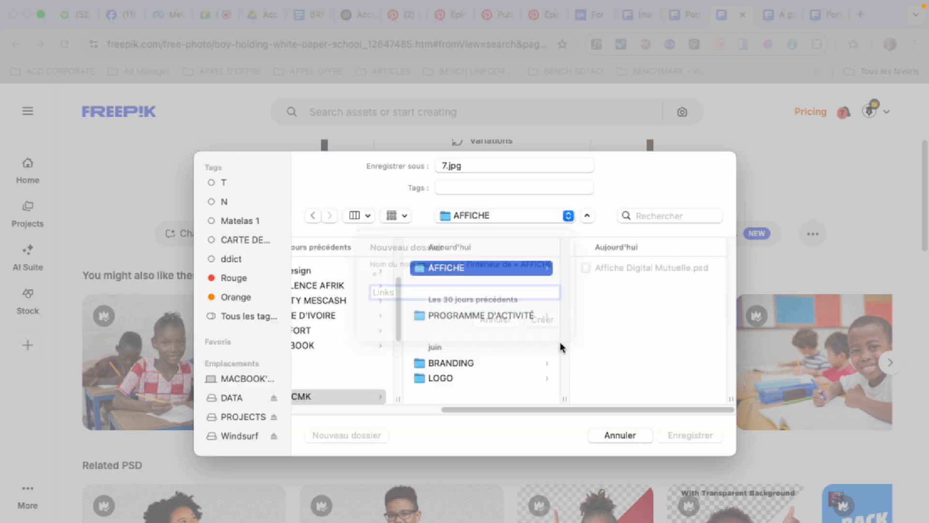
{"action": "left_click", "coordinate": [692, 435]}
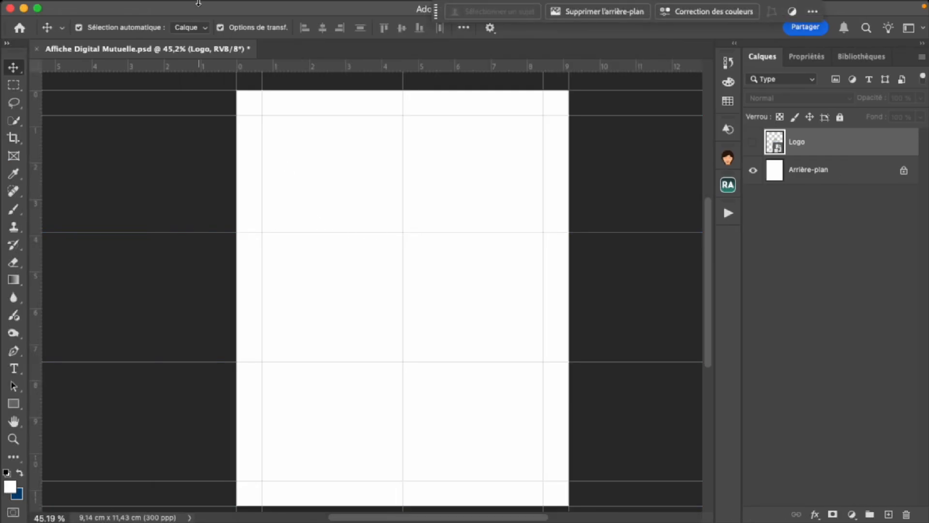
Step: Switch to Photoshop and place 7.jpg from AFFICHE's Links folder as an embedded image in Affiche Digital Mutuelle.psd
{"action": "left_click", "coordinate": [131, 7]}
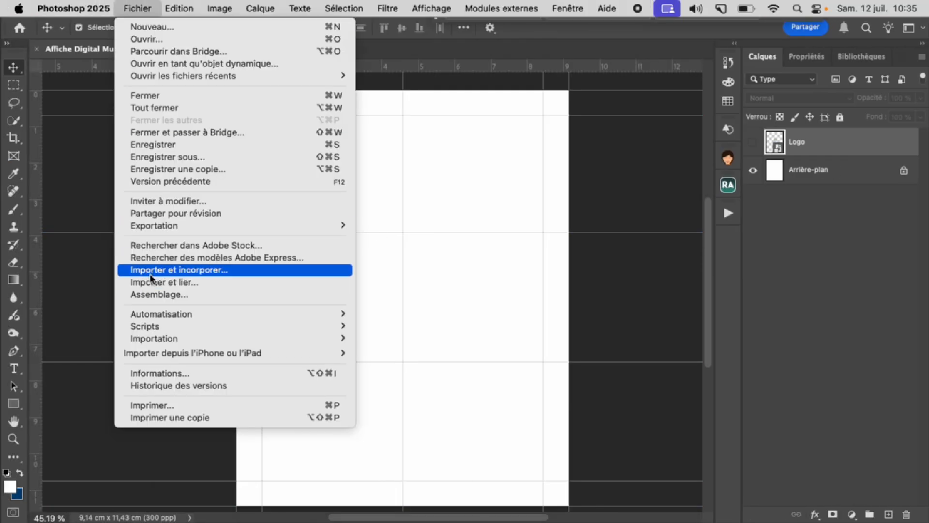
{"action": "left_click", "coordinate": [150, 269]}
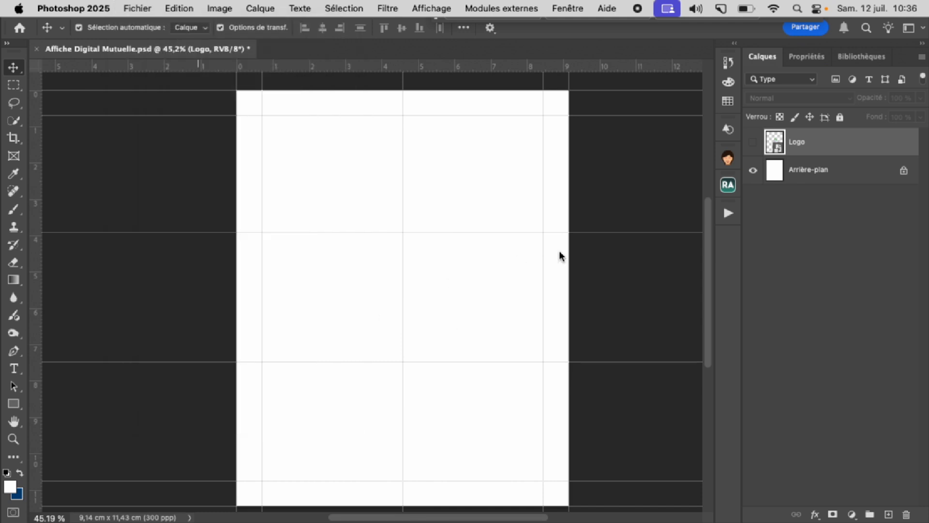
{"action": "scroll", "coordinate": [459, 146], "scroll_direction": "left", "scroll_amount": 3}
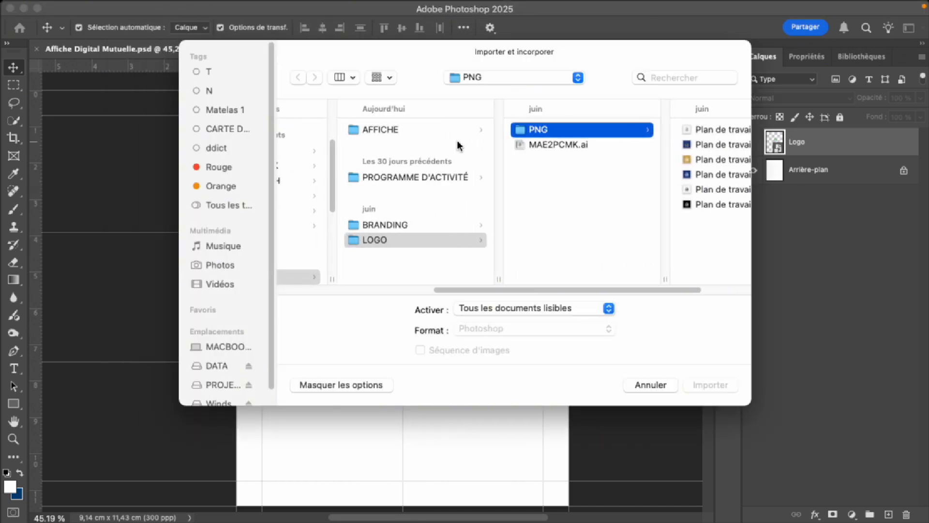
{"action": "left_click", "coordinate": [426, 131]}
{"action": "left_click", "coordinate": [541, 129]}
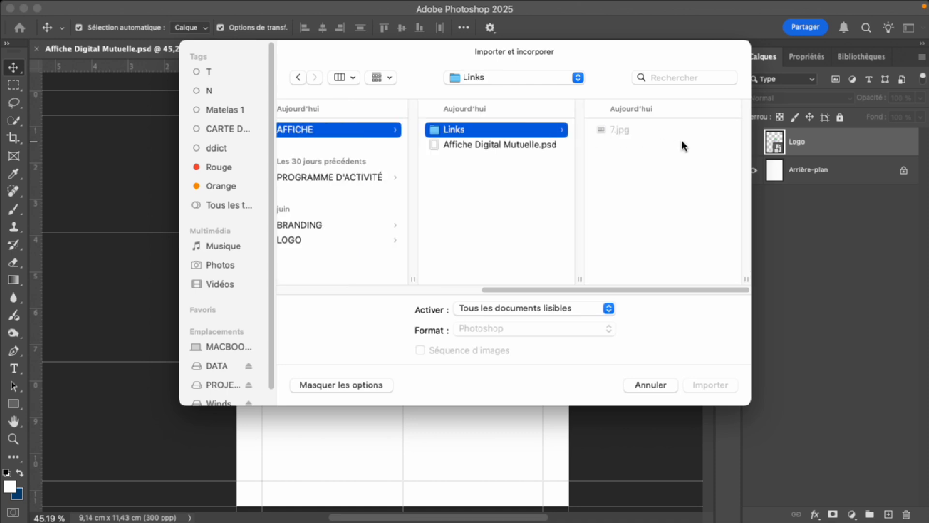
{"action": "left_click", "coordinate": [646, 139]}
{"action": "left_click", "coordinate": [708, 384]}
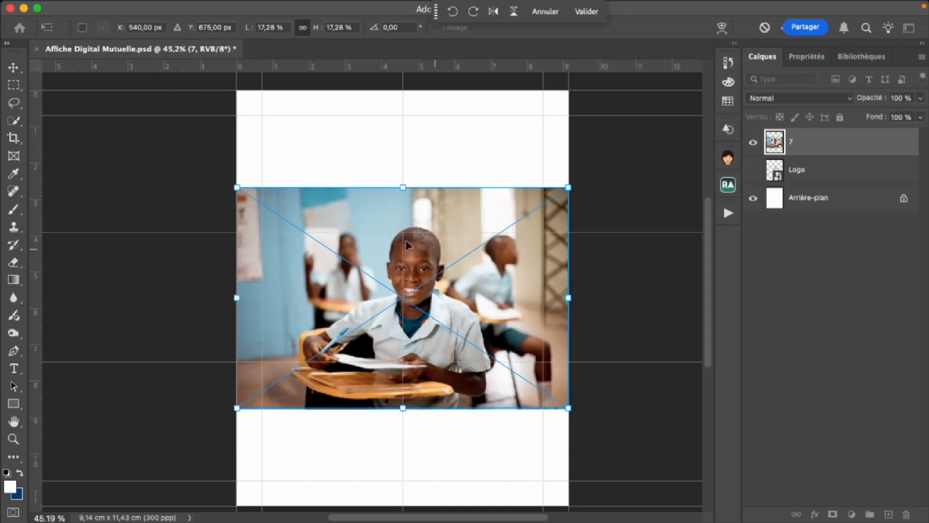
{"action": "key", "text": "Return"}
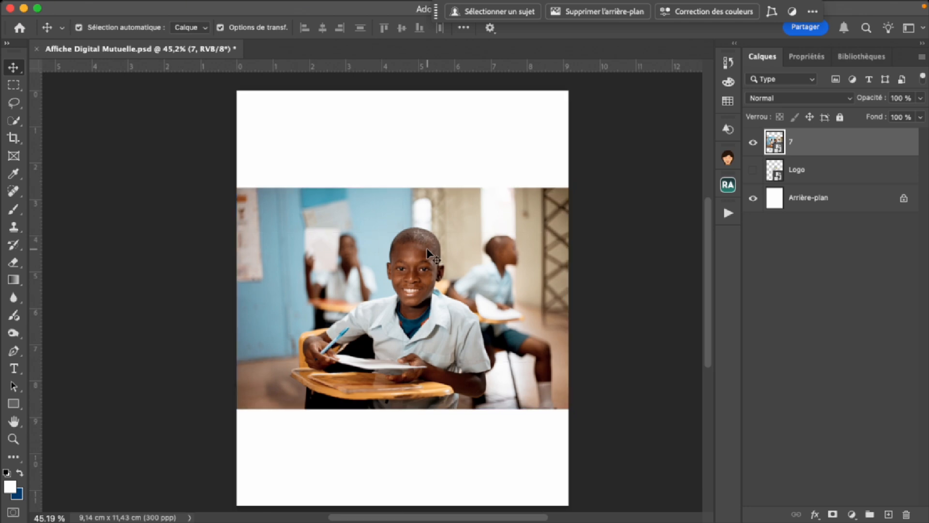
Step: Examine the placed photo at 100% and preview the downloaded 7.jpg from its folder in Finder
{"action": "key", "text": "super+1"}
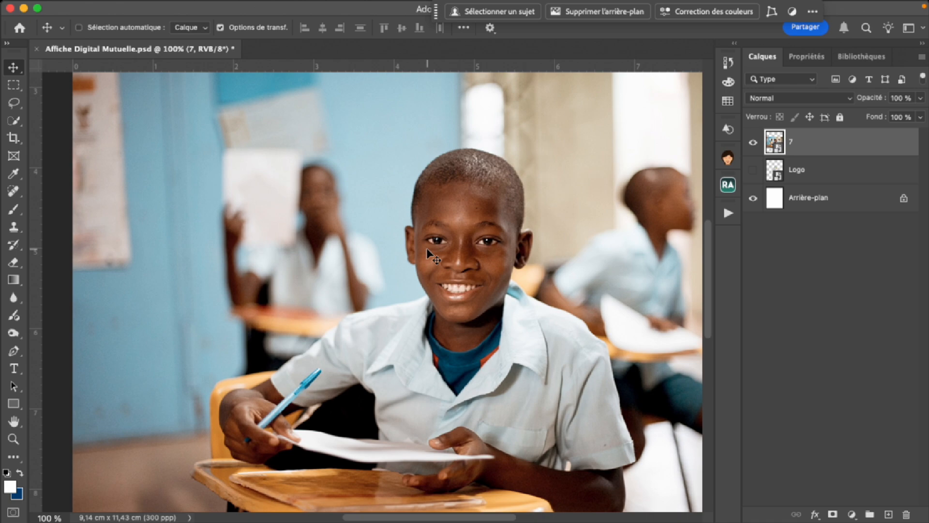
{"action": "key", "text": "super+minus"}
{"action": "key", "text": "super+minus"}
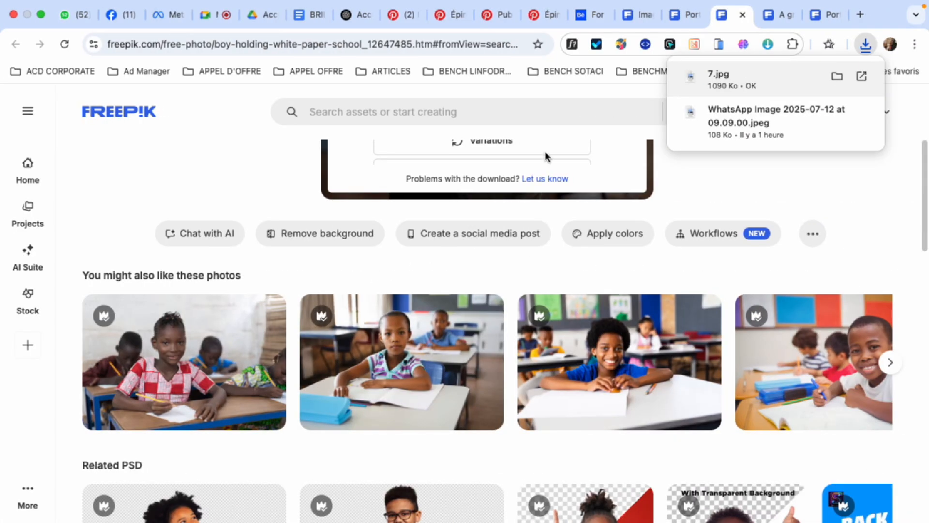
{"action": "left_click", "coordinate": [838, 76]}
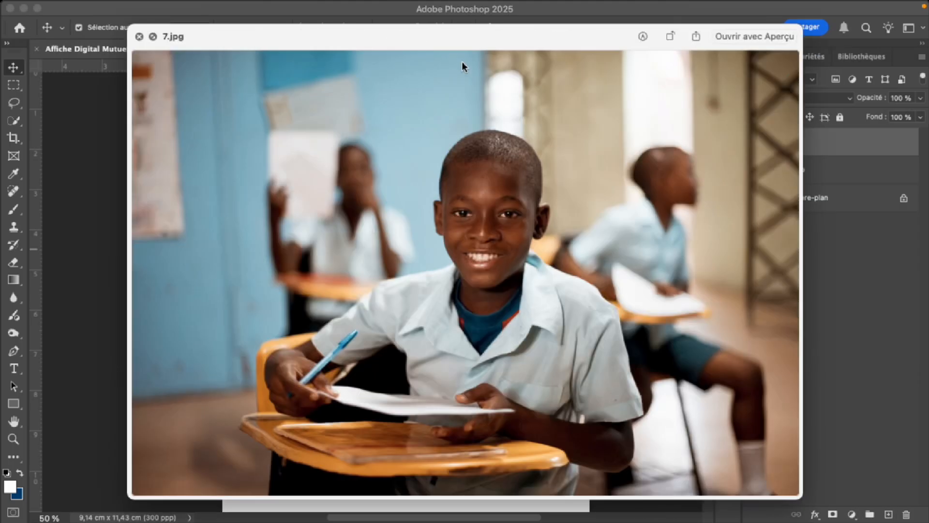
{"action": "left_click", "coordinate": [140, 37]}
Step: Open 7.jpg from the Links folder as a separate Photoshop 2025 document, keeping its embedded colour profile
{"action": "right_click", "coordinate": [550, 118]}
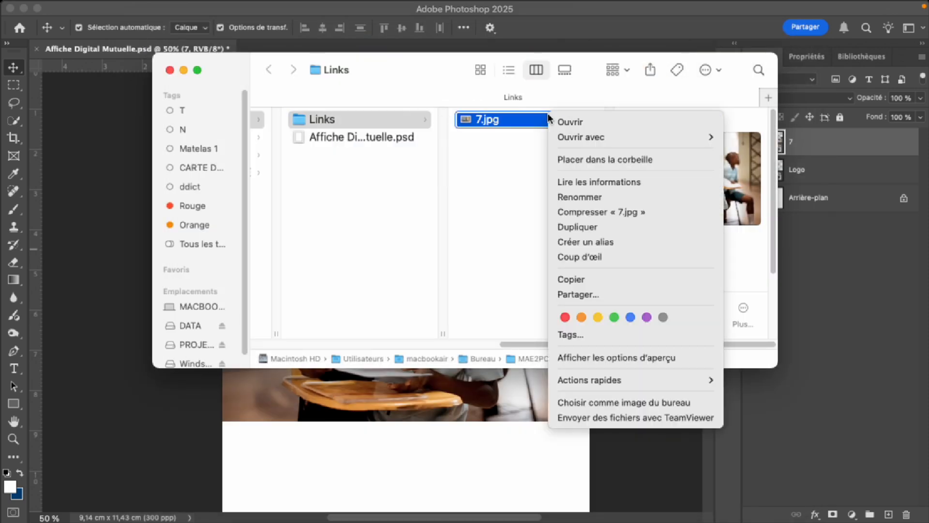
{"action": "mouse_move", "coordinate": [590, 137]}
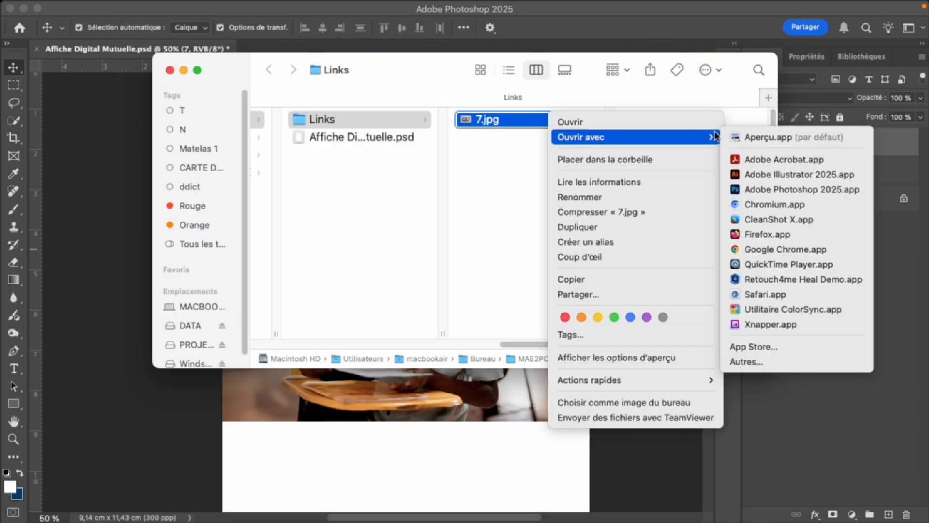
{"action": "left_click", "coordinate": [745, 189]}
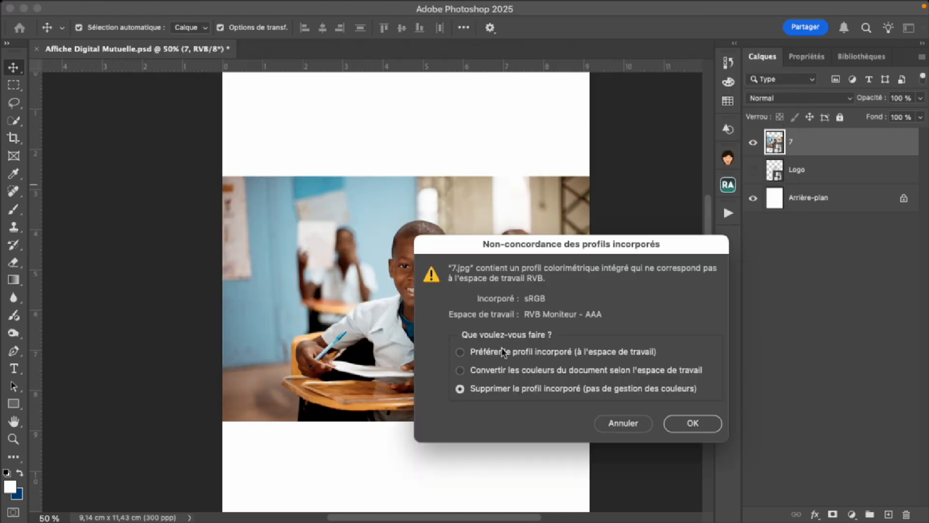
{"action": "left_click", "coordinate": [503, 352]}
{"action": "left_click", "coordinate": [695, 423]}
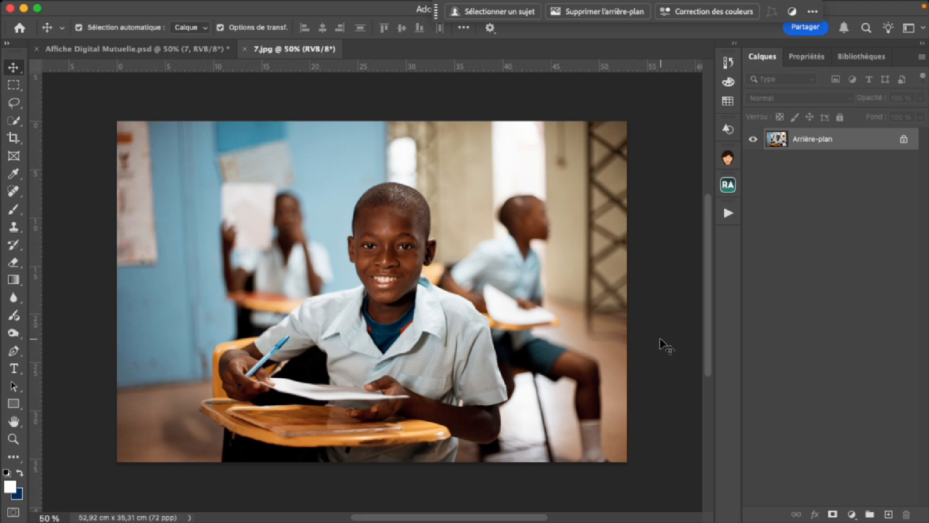
{"action": "key", "text": "super+minus"}
{"action": "key", "text": "super+minus"}
{"action": "key", "text": "super+minus"}
{"action": "key", "text": "super+minus"}
{"action": "key", "text": "super+minus"}
{"action": "key", "text": "super+minus"}
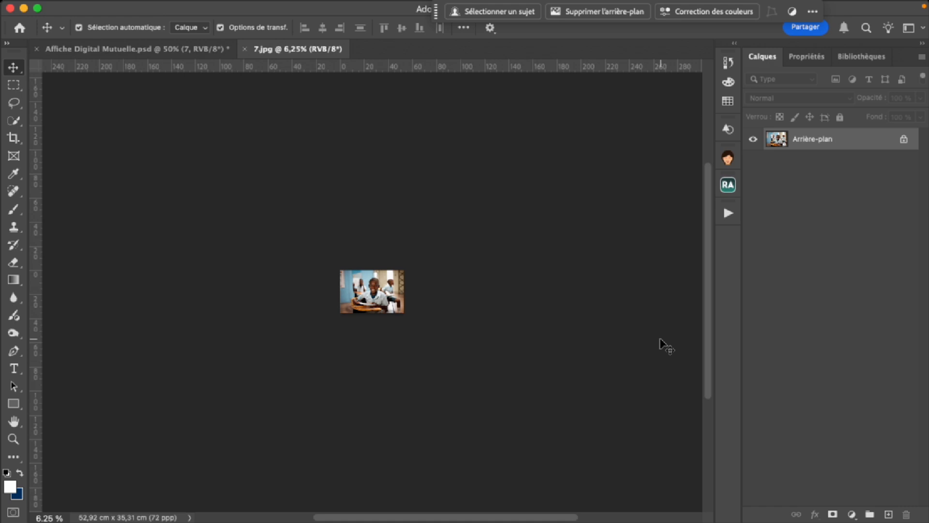
Step: Switch to Google Chrome and search Google for "image d'un ecoliere" in a new tab
{"action": "key", "text": "super+Tab"}
{"action": "key", "text": "super+Tab"}
{"action": "key", "text": "super+Tab"}
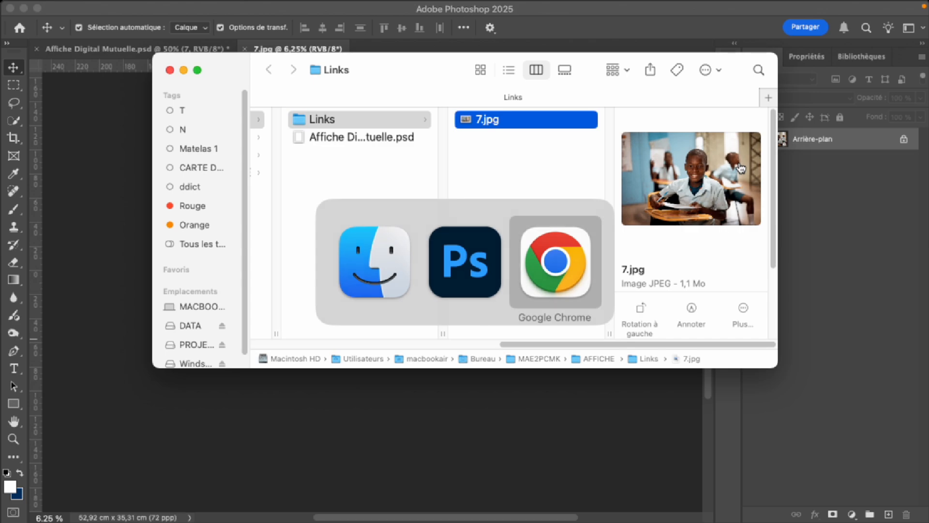
{"action": "key", "text": "super+t"}
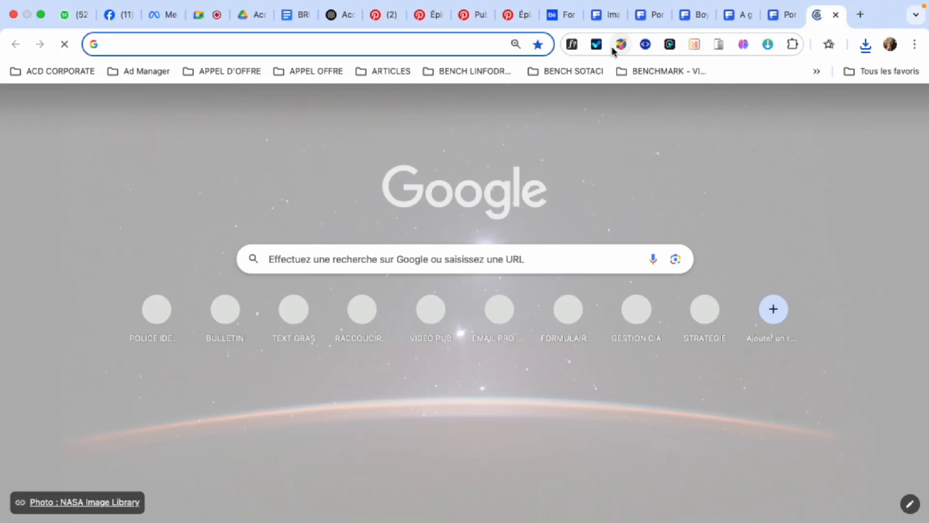
{"action": "type", "text": "image d'"}
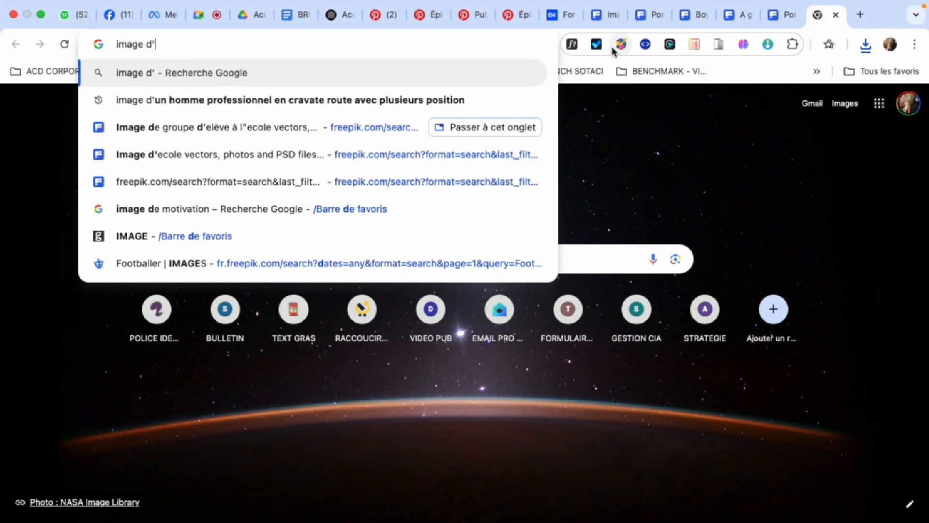
{"action": "type", "text": "un ecoli"}
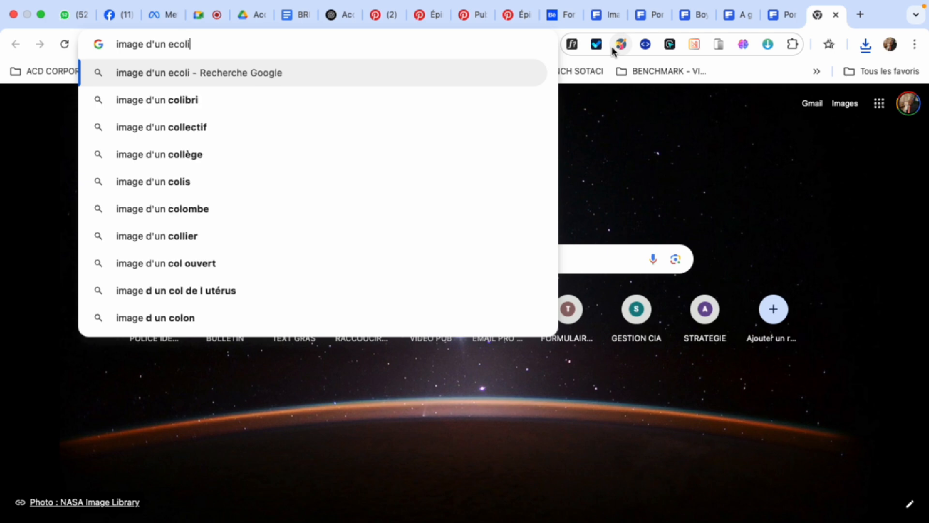
{"action": "type", "text": "ere"}
{"action": "key", "text": "Return"}
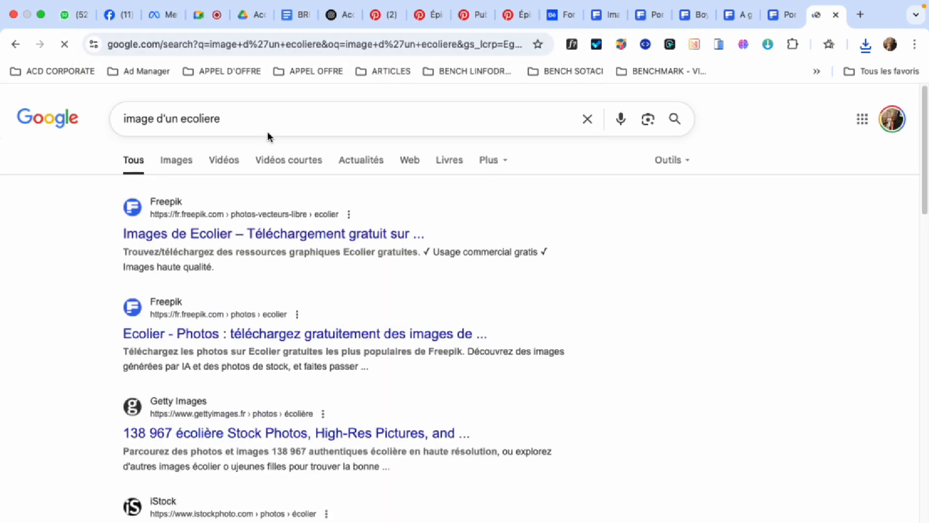
Step: Restrict the schoolgirl search to image results and browse the pictures found
{"action": "left_click", "coordinate": [179, 161]}
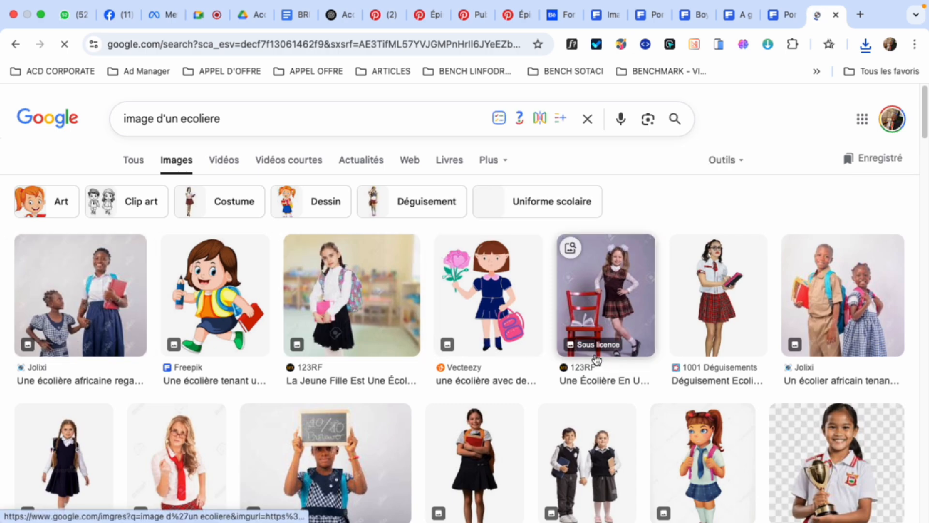
{"action": "scroll", "coordinate": [597, 359], "scroll_direction": "down", "scroll_amount": 9}
{"action": "scroll", "coordinate": [598, 359], "scroll_direction": "up", "scroll_amount": 6}
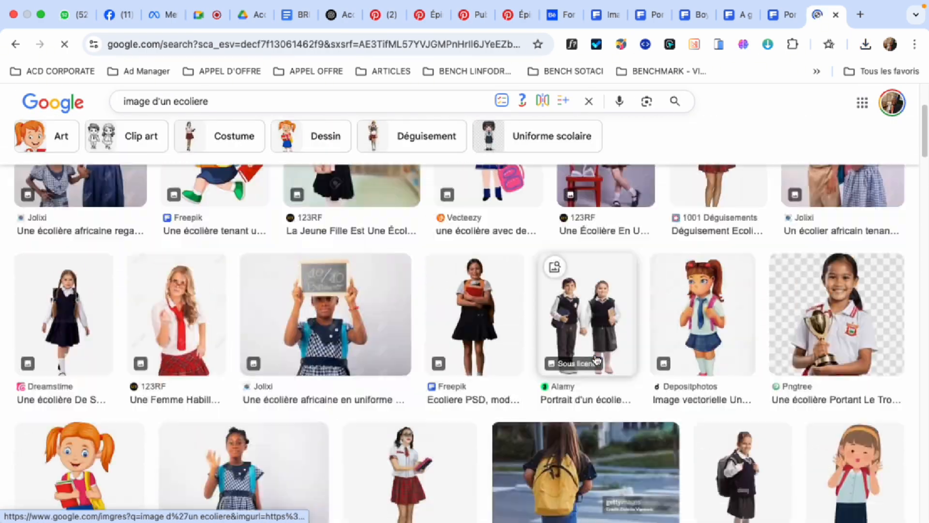
{"action": "scroll", "coordinate": [597, 359], "scroll_direction": "up", "scroll_amount": 3}
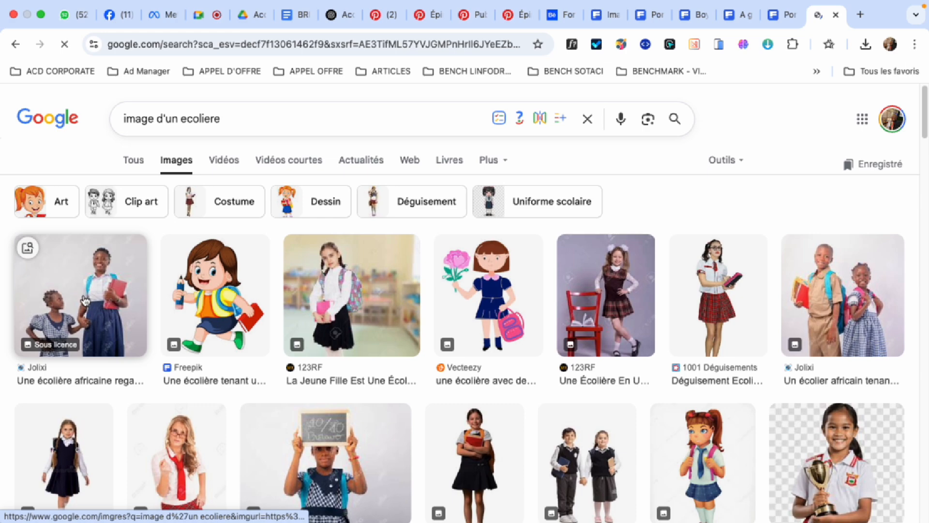
Step: Browse the schoolgirl images and save the Jolixi photo of the two African schoolgirls as images.jpeg in the Links folder
{"action": "scroll", "coordinate": [271, 356], "scroll_direction": "down", "scroll_amount": 7}
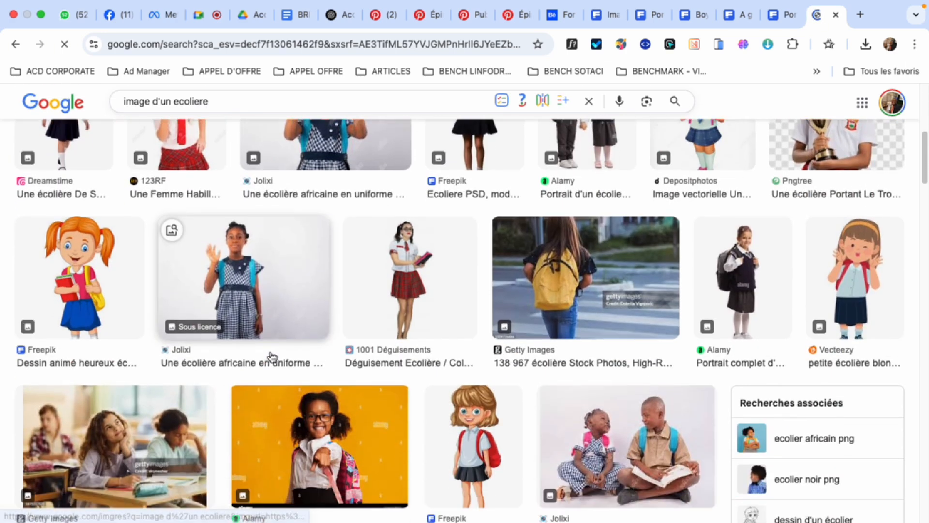
{"action": "scroll", "coordinate": [272, 357], "scroll_direction": "down", "scroll_amount": 2}
{"action": "left_click", "coordinate": [272, 384]}
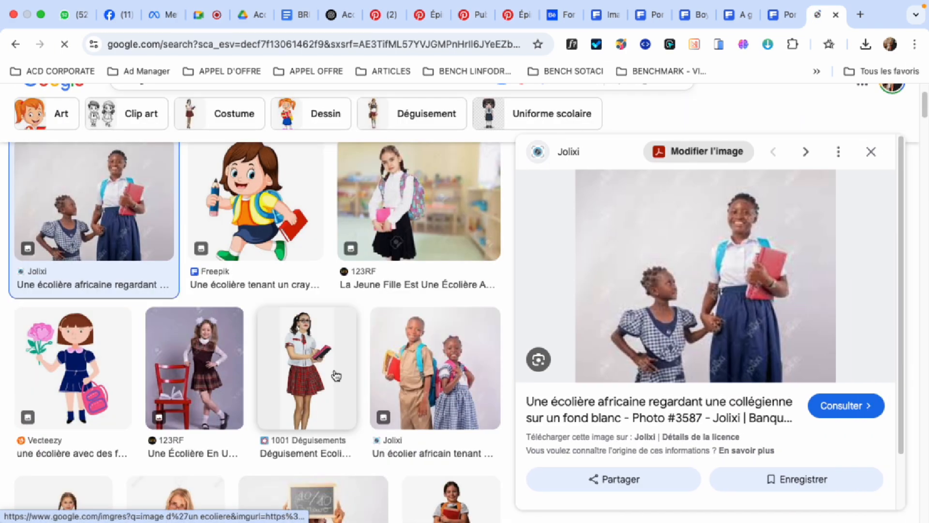
{"action": "right_click", "coordinate": [720, 258]}
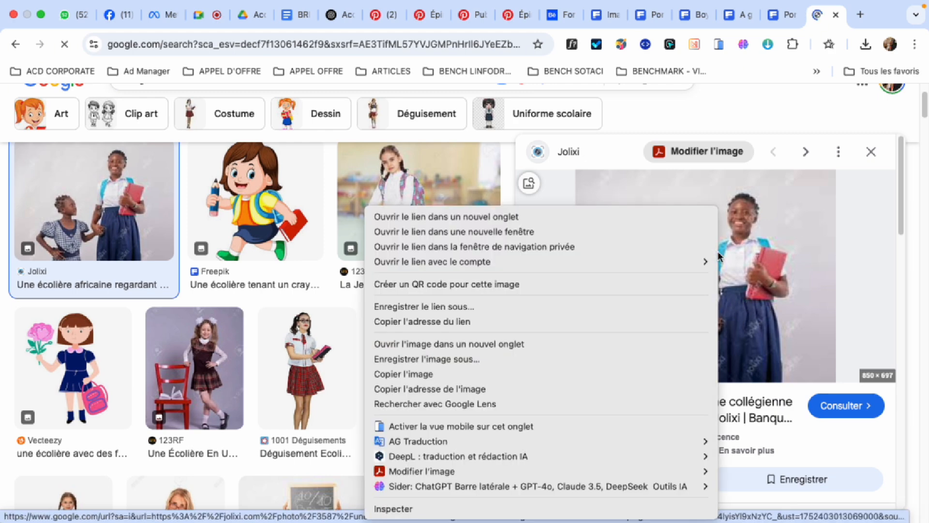
{"action": "left_click", "coordinate": [513, 359]}
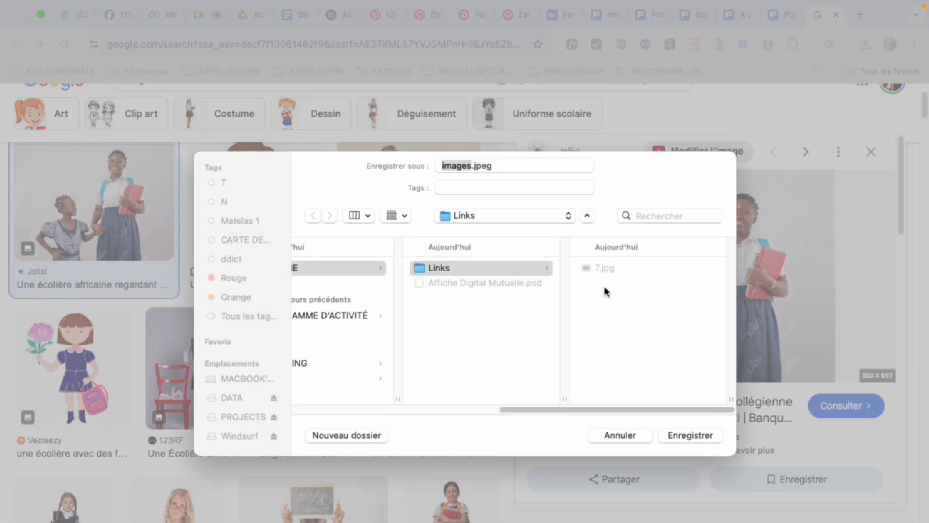
{"action": "left_click", "coordinate": [708, 434]}
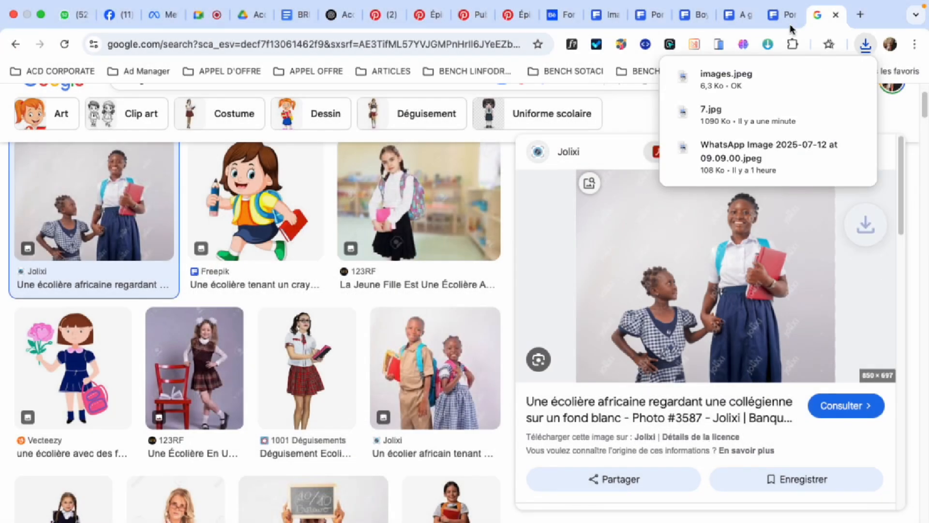
Step: Locate the downloaded images.jpeg in Finder and open it in Photoshop 2025 as a separate document
{"action": "left_click", "coordinate": [832, 95]}
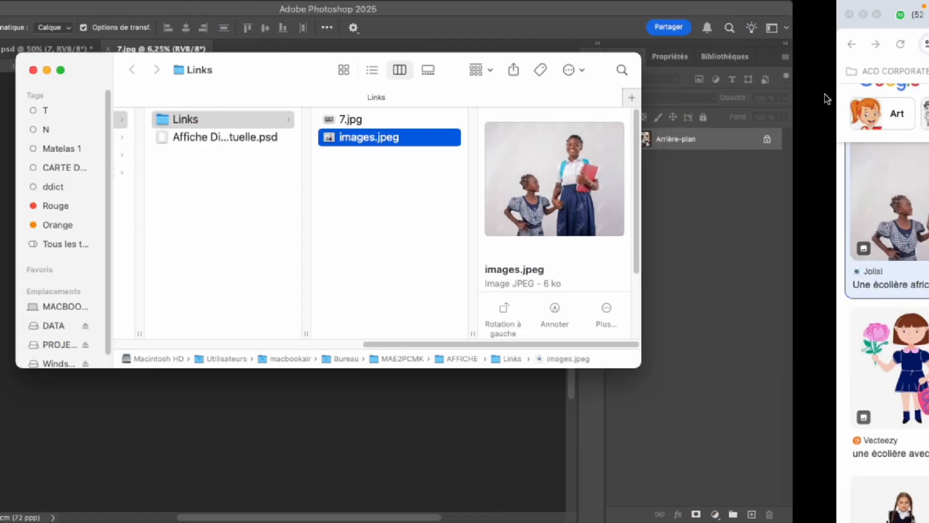
{"action": "right_click", "coordinate": [419, 137]}
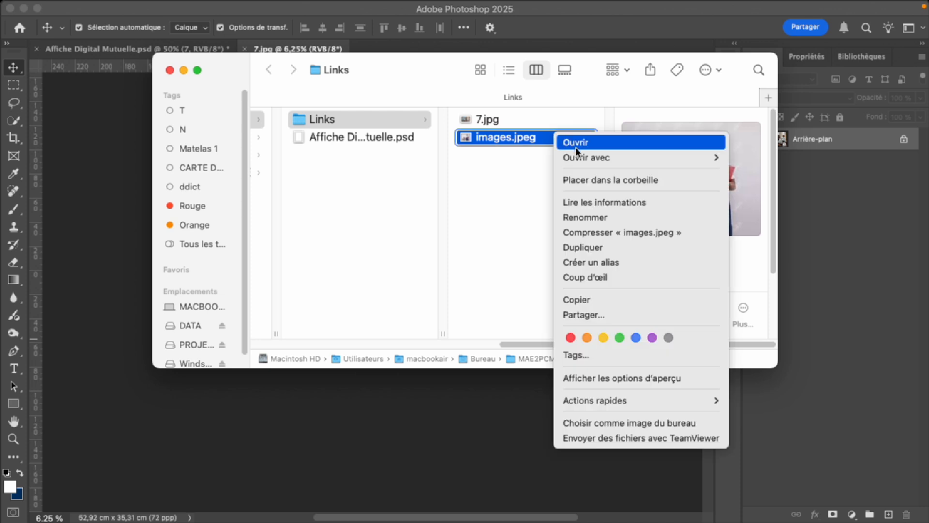
{"action": "mouse_move", "coordinate": [618, 158]}
{"action": "left_click", "coordinate": [808, 207]}
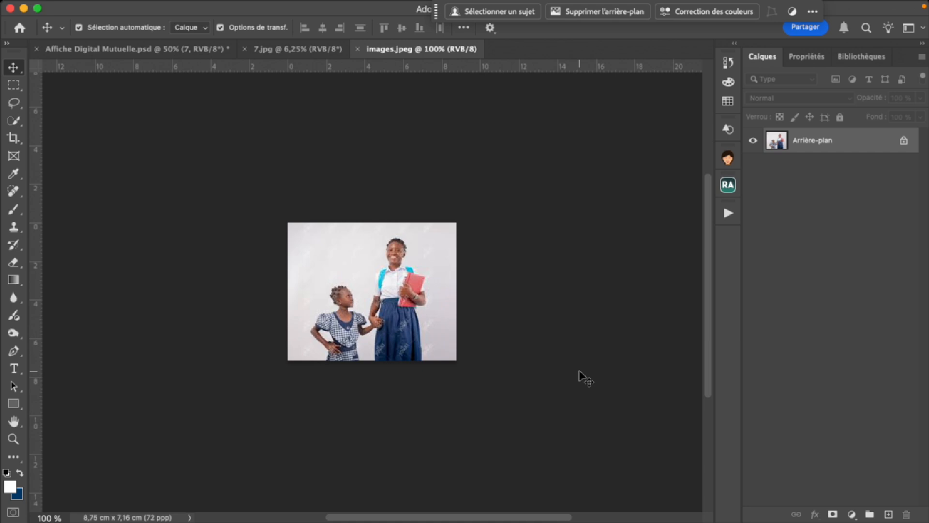
Step: Compare images.jpeg and 7.jpg at full window size to judge their image quality
{"action": "key", "text": "super+0"}
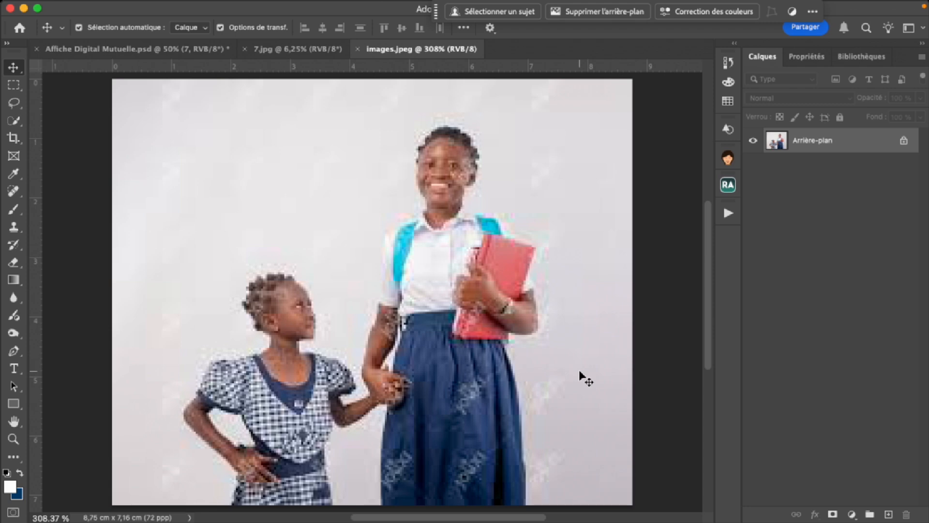
{"action": "left_click", "coordinate": [307, 53]}
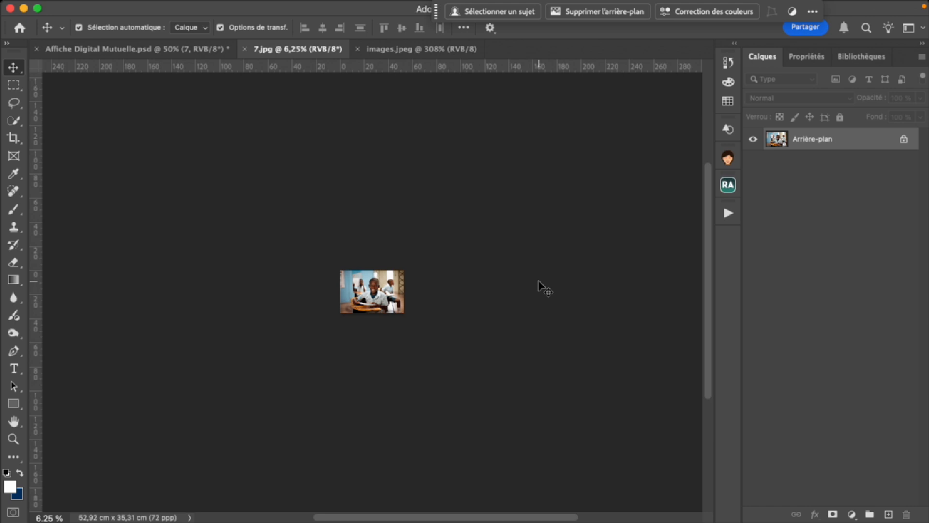
{"action": "key", "text": "super+0"}
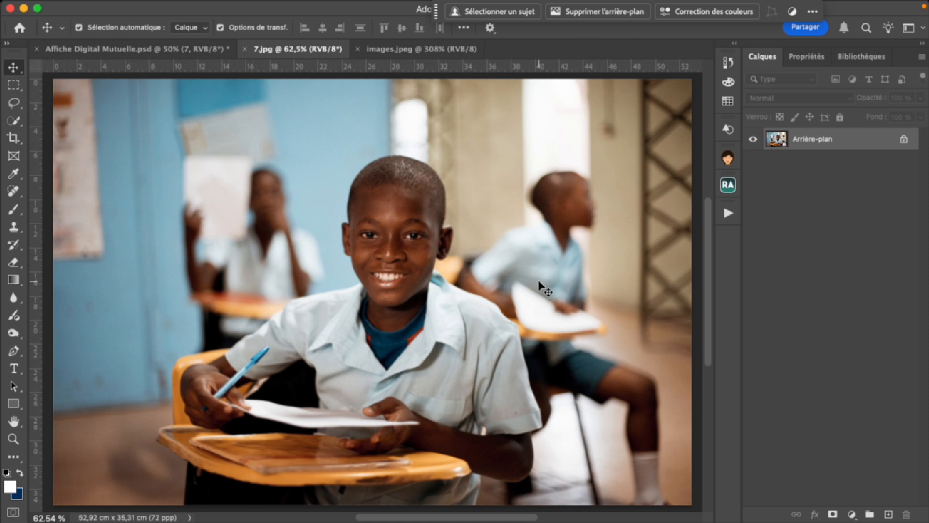
{"action": "left_click", "coordinate": [439, 48]}
{"action": "left_click", "coordinate": [312, 52]}
Step: In Affiche Digital Mutuelle.psd, scale photo layer 7 proportionally to about 34% so it fills the whole poster
{"action": "left_click_drag", "start_coordinate": [125, 51], "coordinate": [424, 268]}
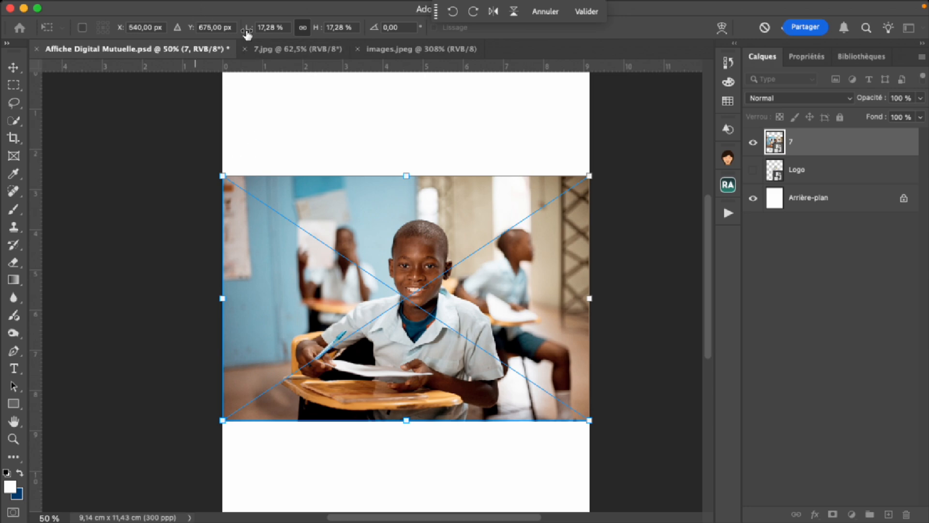
{"action": "left_click_drag", "start_coordinate": [247, 32], "coordinate": [259, 34]}
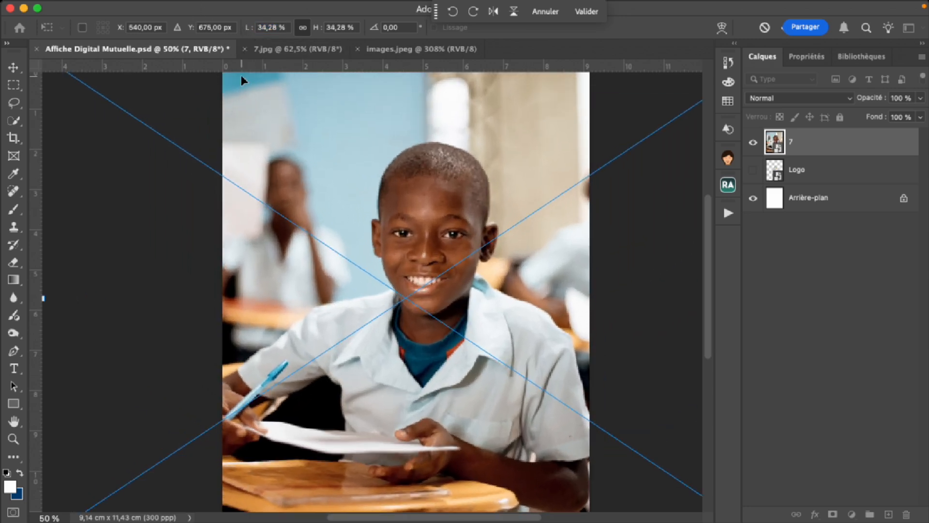
{"action": "key", "text": "super+0"}
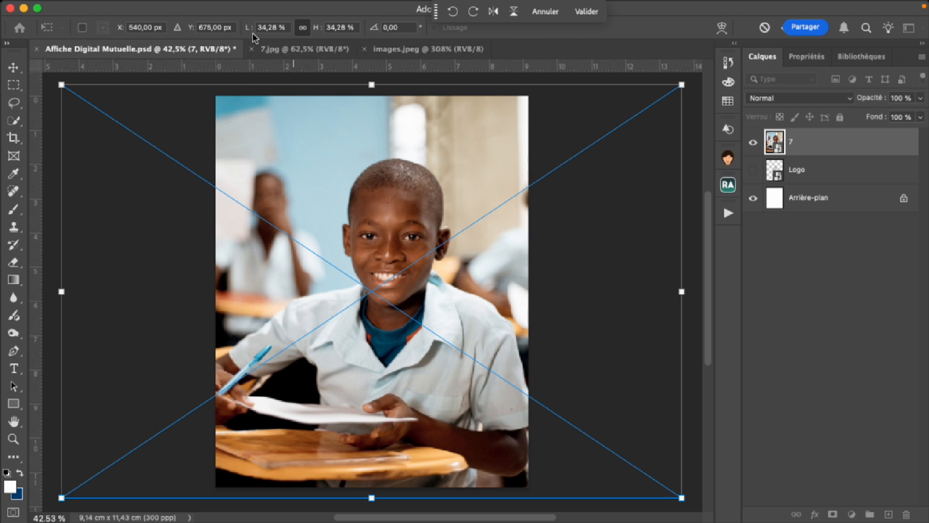
{"action": "left_click_drag", "start_coordinate": [248, 32], "coordinate": [248, 33]}
{"action": "key", "text": "Return"}
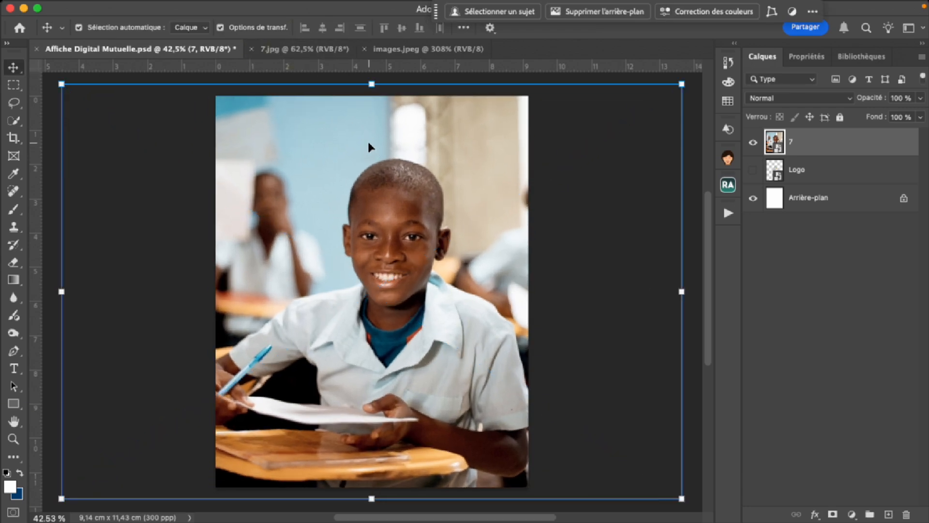
Step: Add a new empty layer directly above the Logo layer and choose the Rectangle tool
{"action": "left_click", "coordinate": [834, 171]}
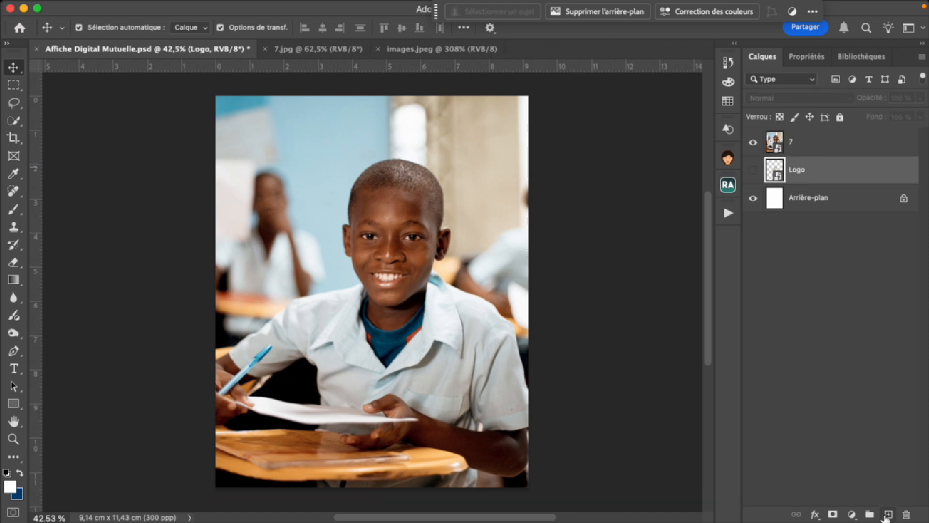
{"action": "left_click", "coordinate": [886, 515]}
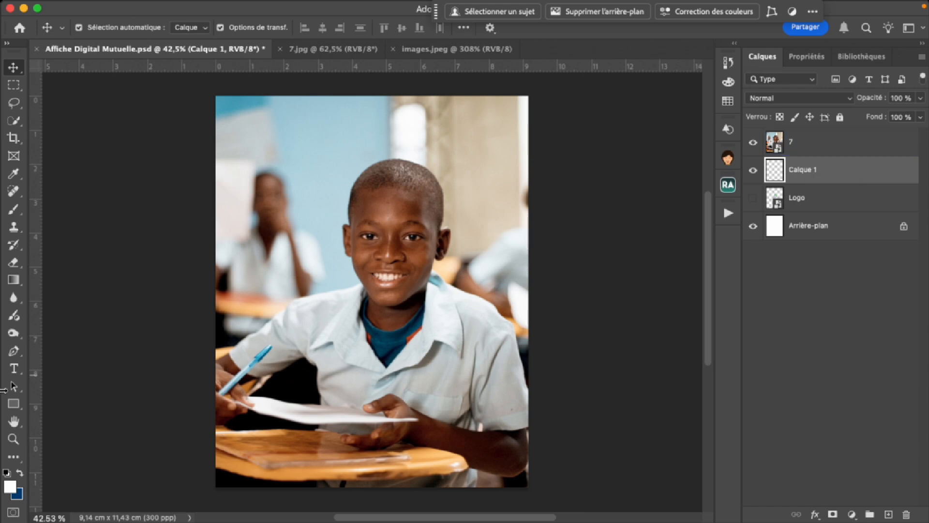
{"action": "left_click", "coordinate": [14, 408]}
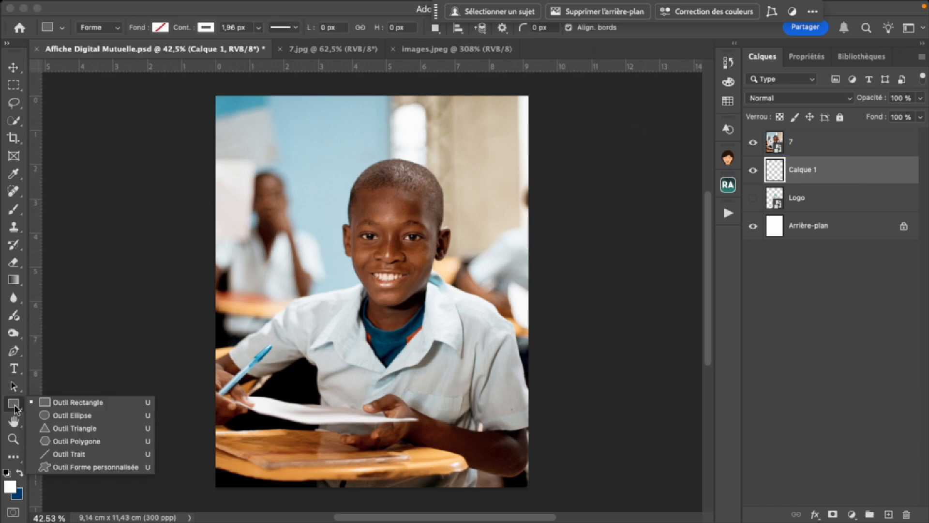
{"action": "left_click", "coordinate": [64, 404]}
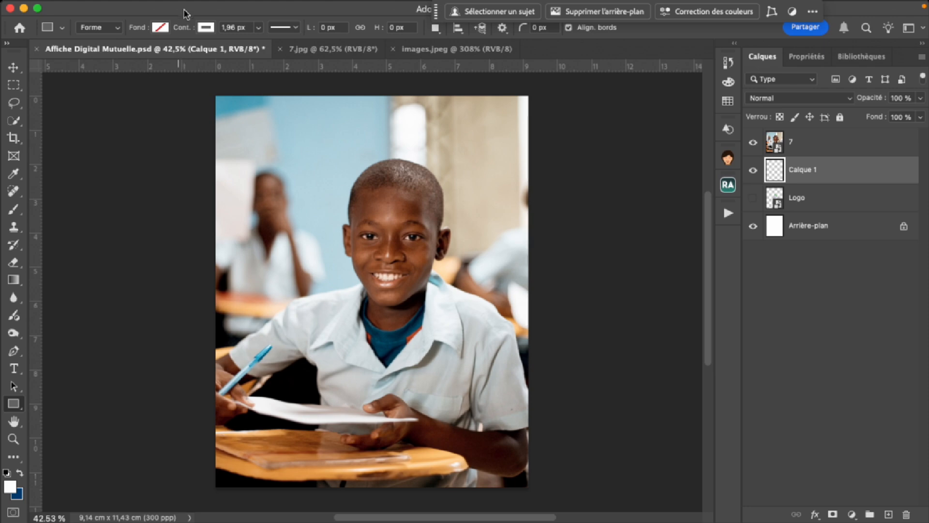
{"action": "left_click", "coordinate": [163, 28]}
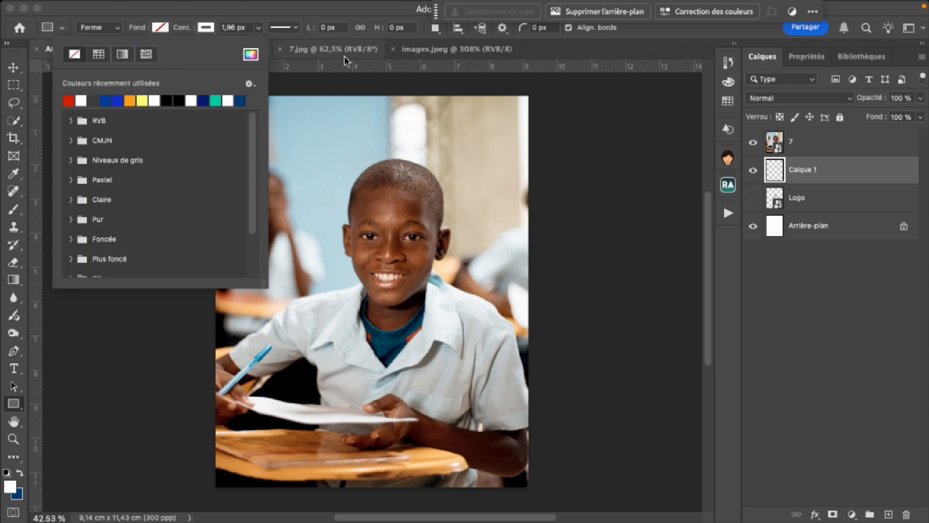
{"action": "left_click", "coordinate": [814, 151]}
Step: Make the Logo layer visible and move it above photo layer 7, at the head of the layer stack
{"action": "left_click", "coordinate": [801, 208]}
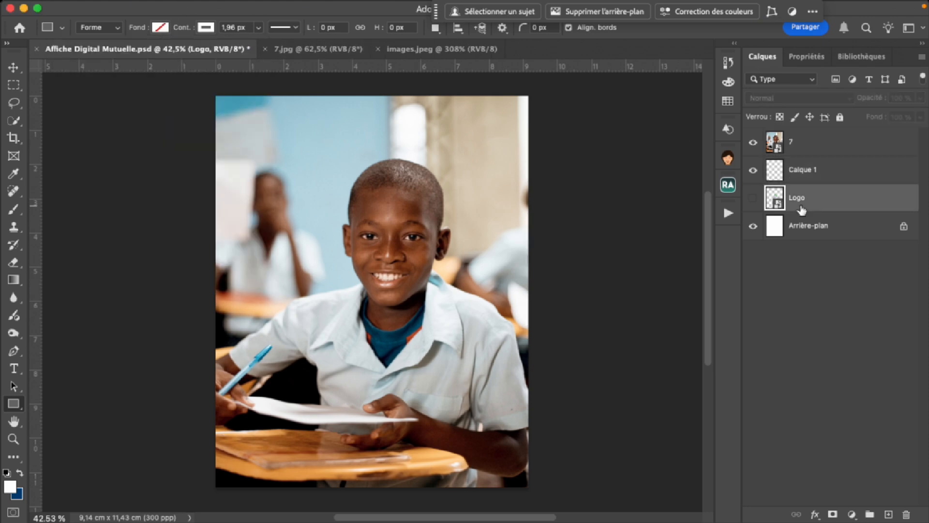
{"action": "left_click", "coordinate": [755, 198]}
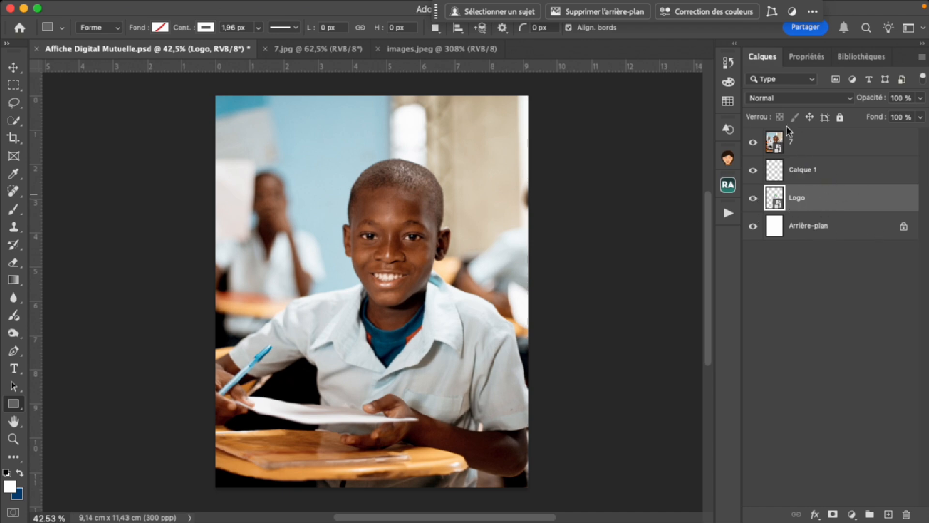
{"action": "left_click_drag", "start_coordinate": [822, 201], "coordinate": [820, 133]}
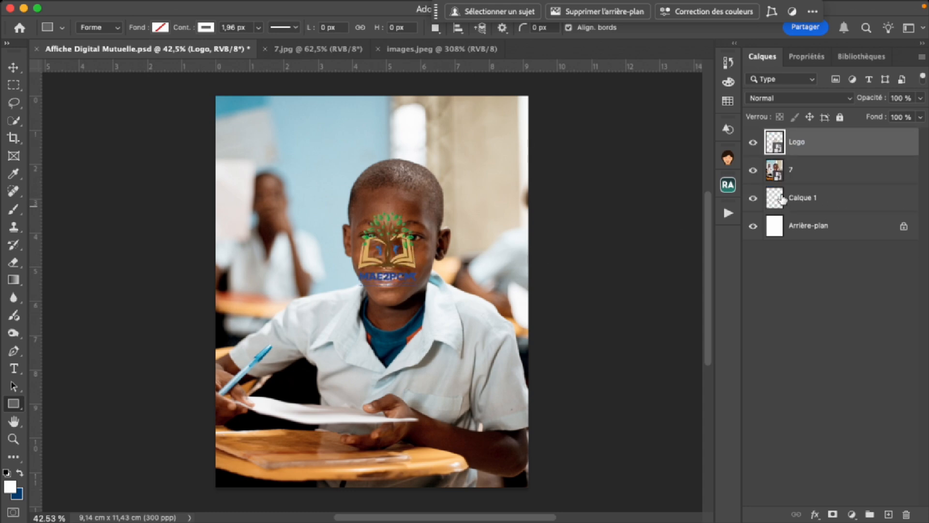
Step: Draw a rectangle about 9.91 × 12.35 cm covering the whole poster on Calque 1 and remove its stroke
{"action": "left_click", "coordinate": [803, 197]}
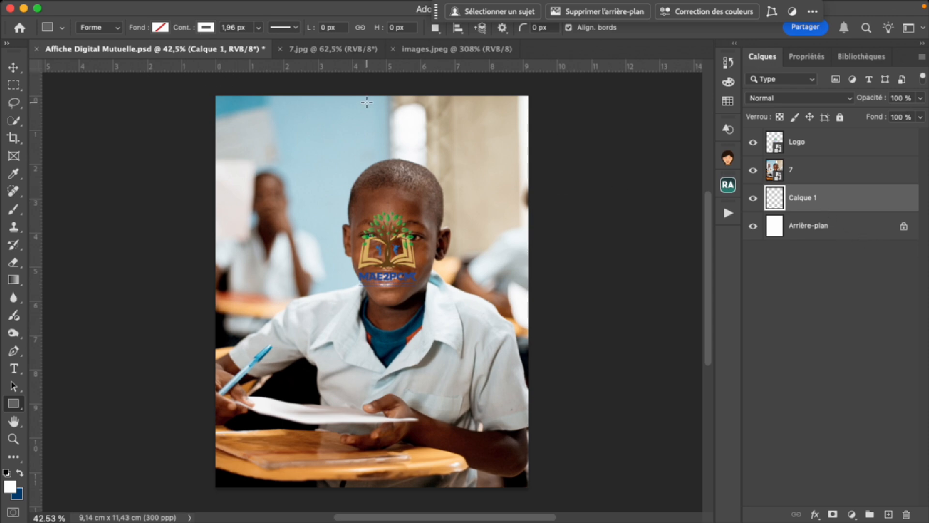
{"action": "left_click_drag", "start_coordinate": [208, 77], "coordinate": [546, 499]}
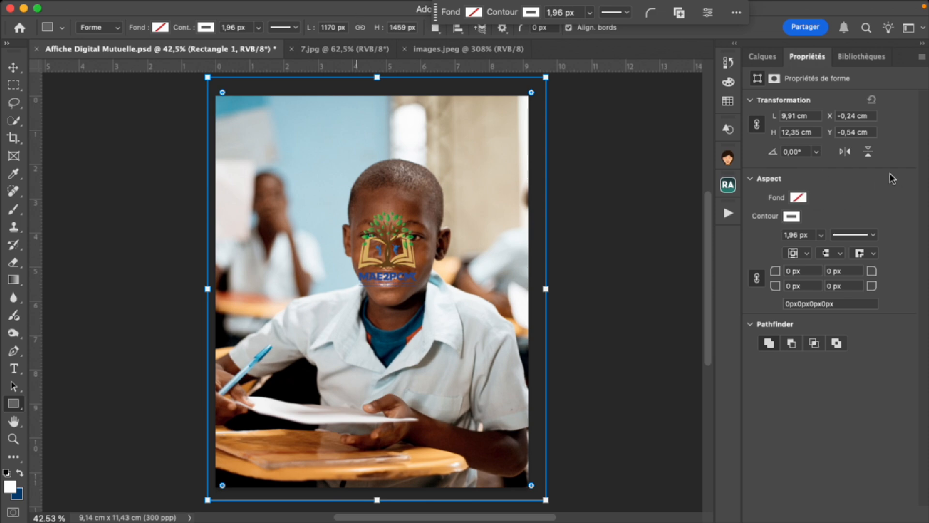
{"action": "left_click", "coordinate": [796, 220]}
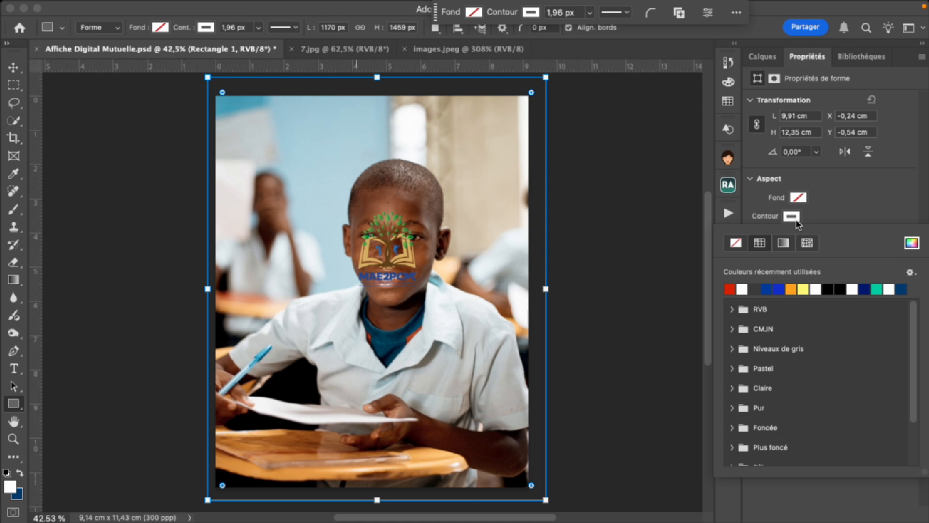
{"action": "left_click", "coordinate": [736, 245]}
Step: Fill the rectangle with white and move its layer between the Logo layer and photo layer 7
{"action": "left_click", "coordinate": [799, 197]}
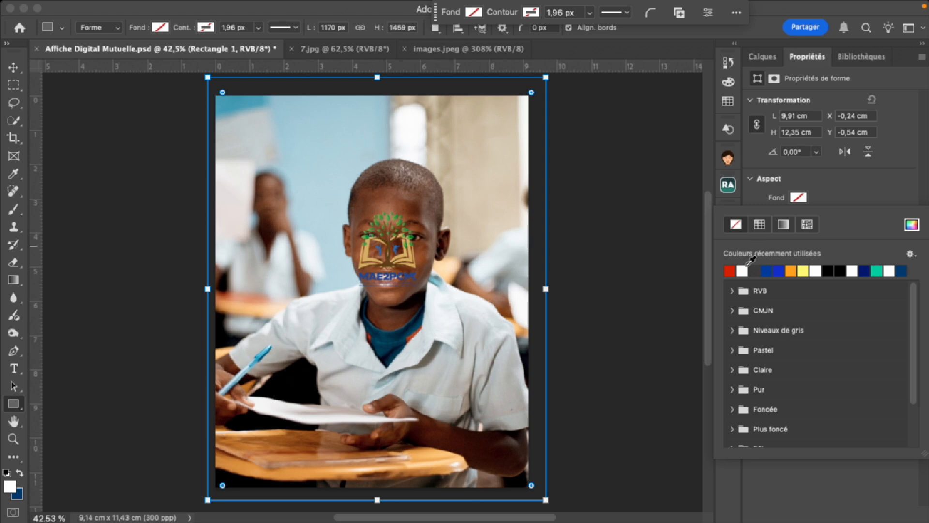
{"action": "left_click", "coordinate": [742, 270]}
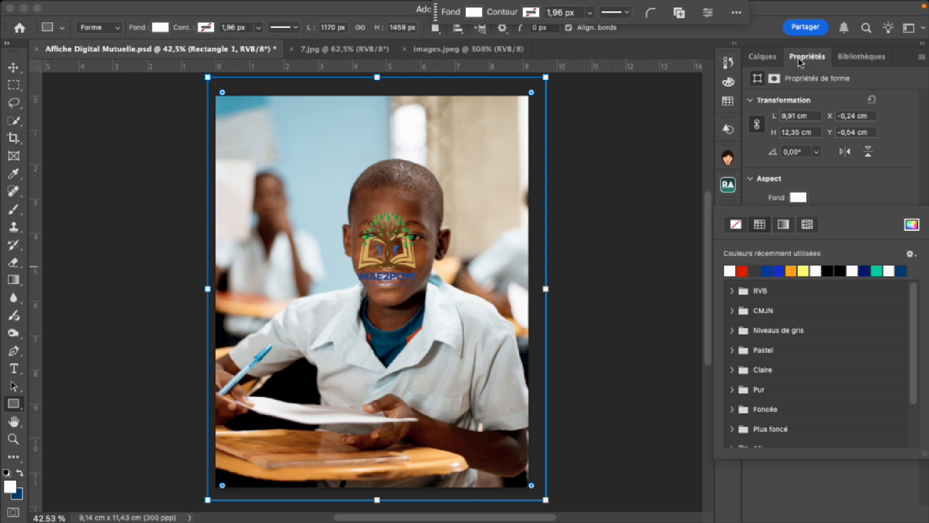
{"action": "left_click", "coordinate": [762, 56]}
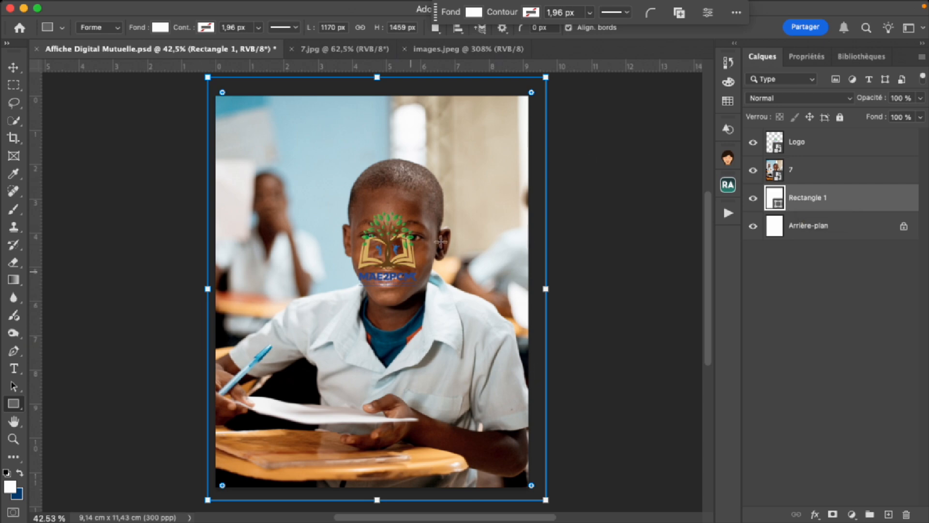
{"action": "left_click_drag", "start_coordinate": [822, 202], "coordinate": [820, 155]}
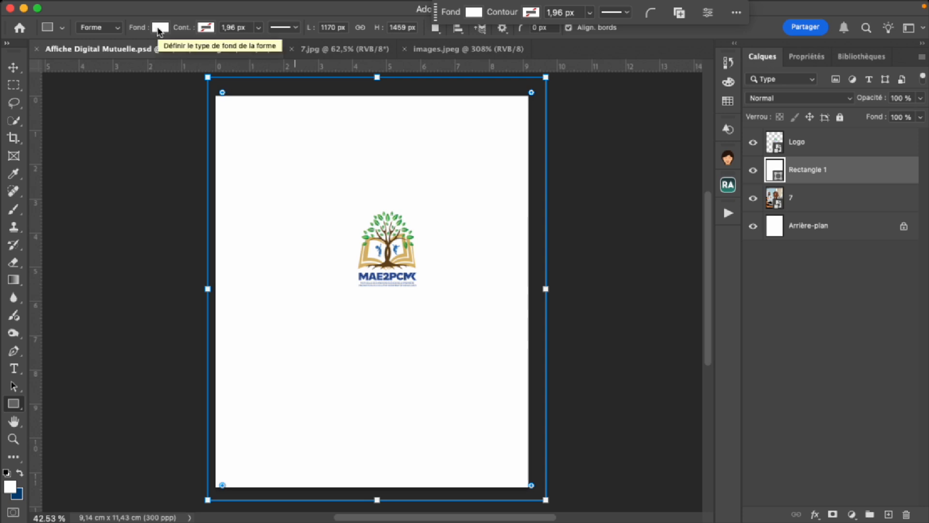
Step: Set the foreground colour to the web blue 006699, based on the blue figures in the logo
{"action": "left_click", "coordinate": [11, 487]}
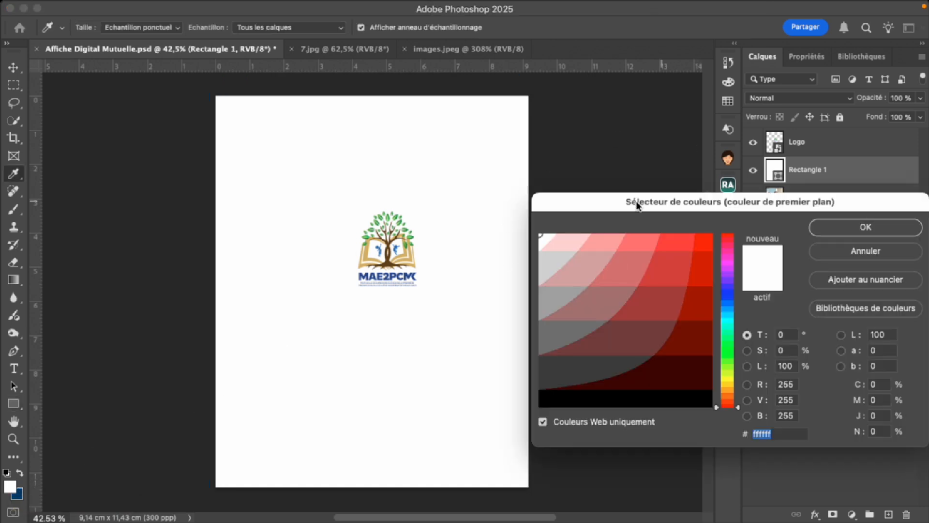
{"action": "left_click", "coordinate": [664, 196]}
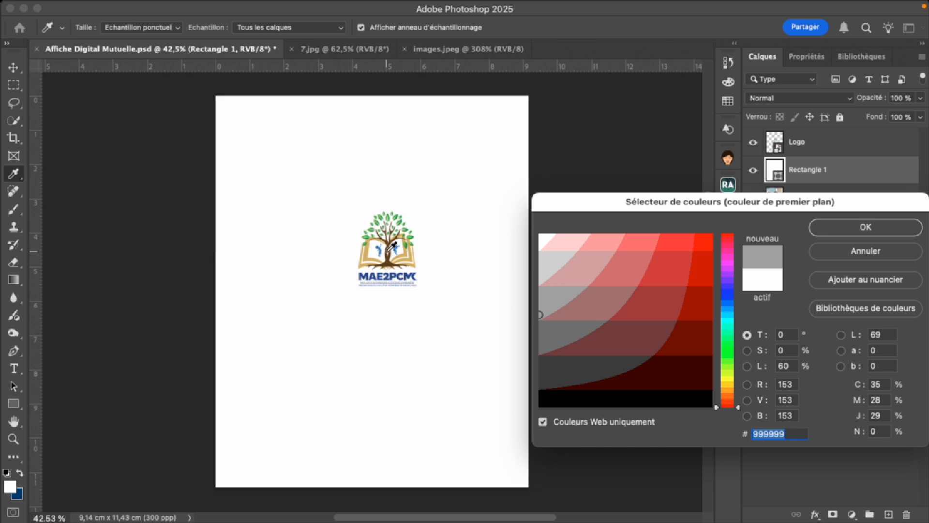
{"action": "left_click", "coordinate": [387, 245]}
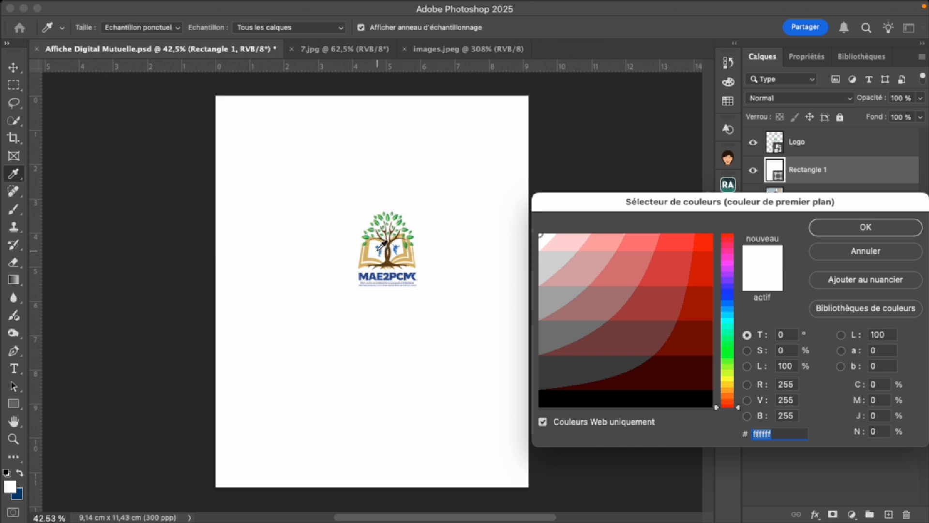
{"action": "left_click", "coordinate": [383, 246]}
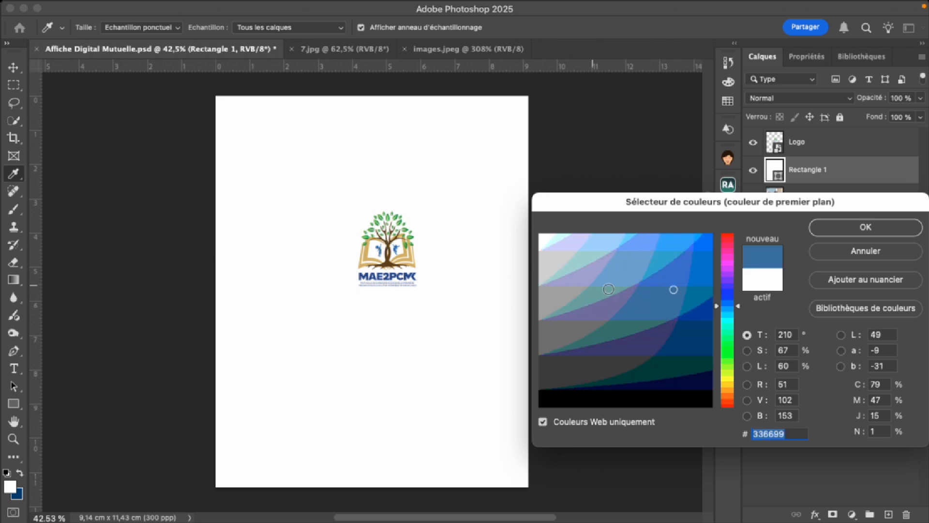
{"action": "left_click", "coordinate": [697, 297]}
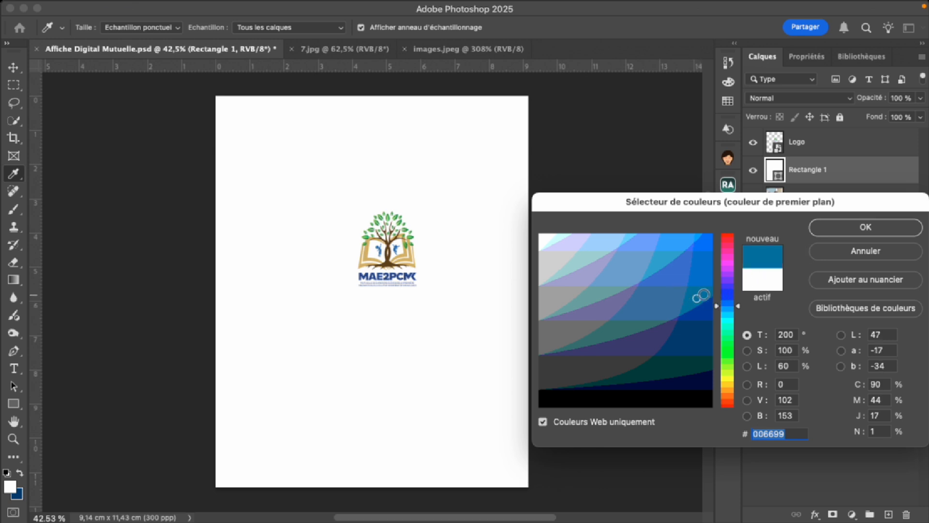
{"action": "left_click", "coordinate": [857, 233]}
Step: Fill the Rectangle 1 shape with the blue 006699 and return to the Move tool
{"action": "key", "text": "u"}
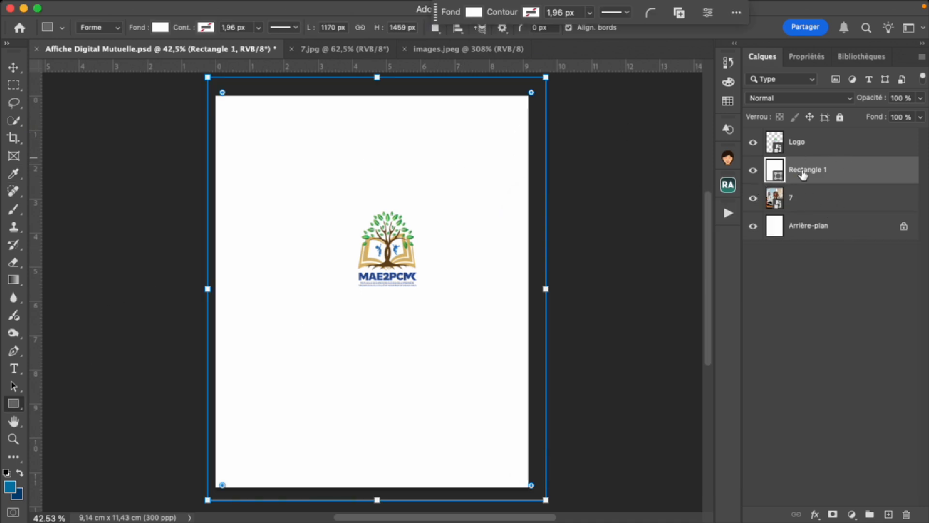
{"action": "left_click", "coordinate": [161, 27]}
{"action": "left_click", "coordinate": [68, 100]}
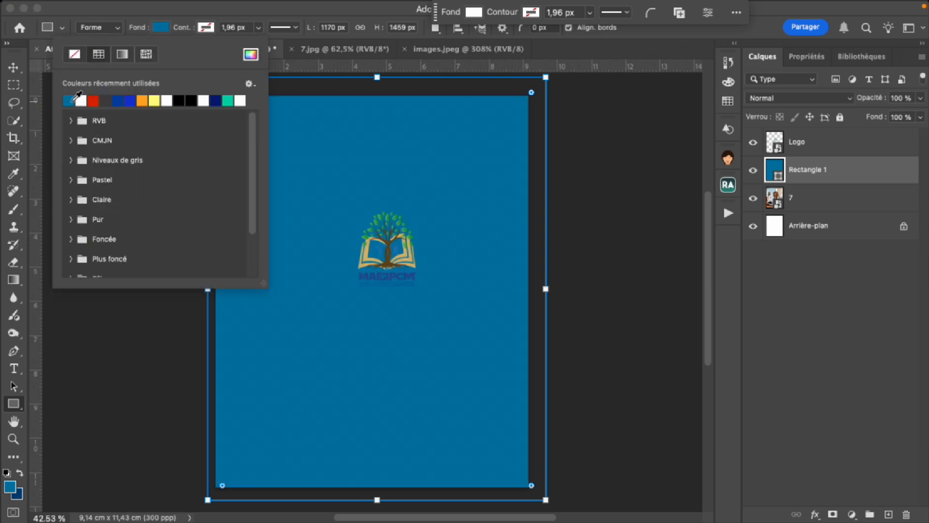
{"action": "left_click", "coordinate": [18, 68]}
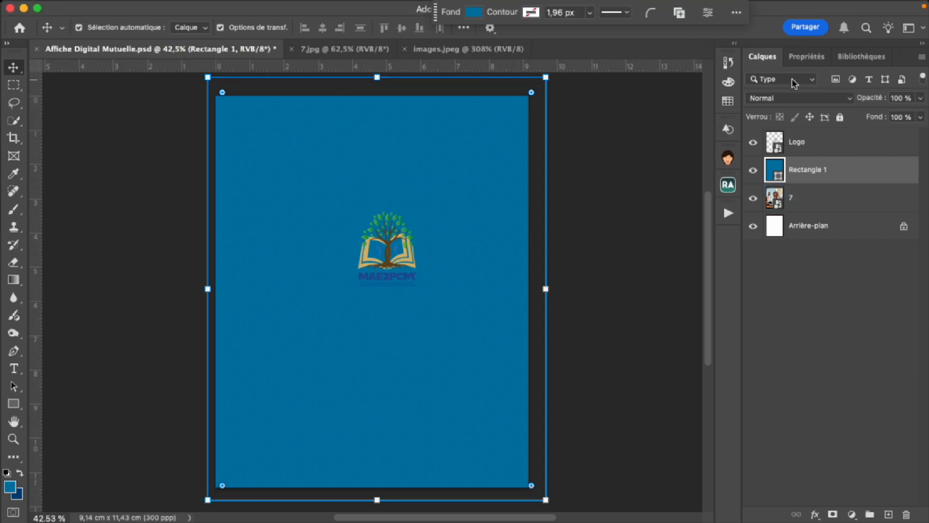
Step: Hide the Logo layer and move the Rectangle 1 layer below photo layer 7
{"action": "left_click", "coordinate": [755, 142]}
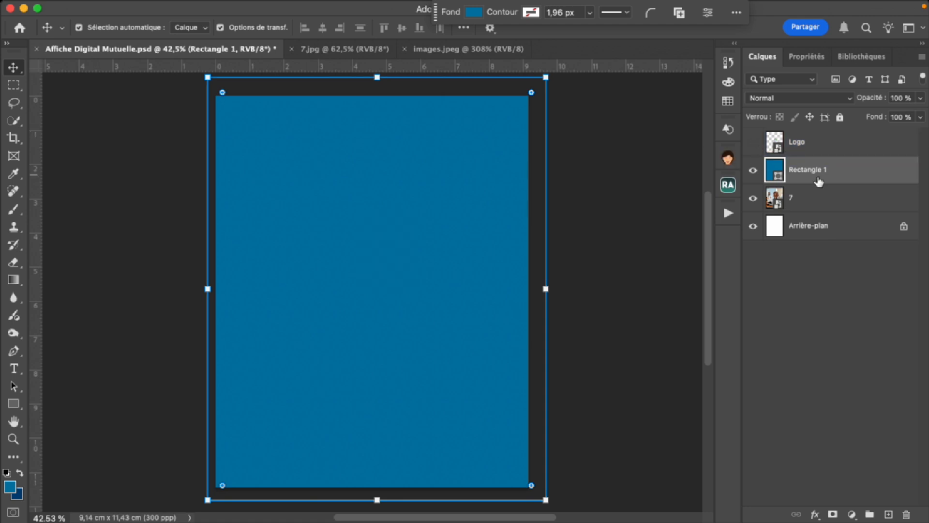
{"action": "left_click_drag", "start_coordinate": [872, 169], "coordinate": [842, 205]}
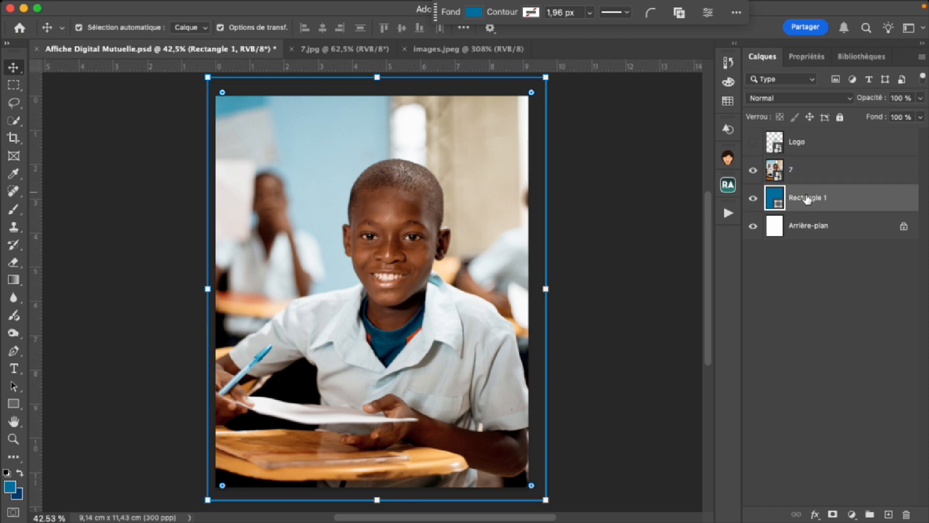
{"action": "left_click", "coordinate": [822, 175]}
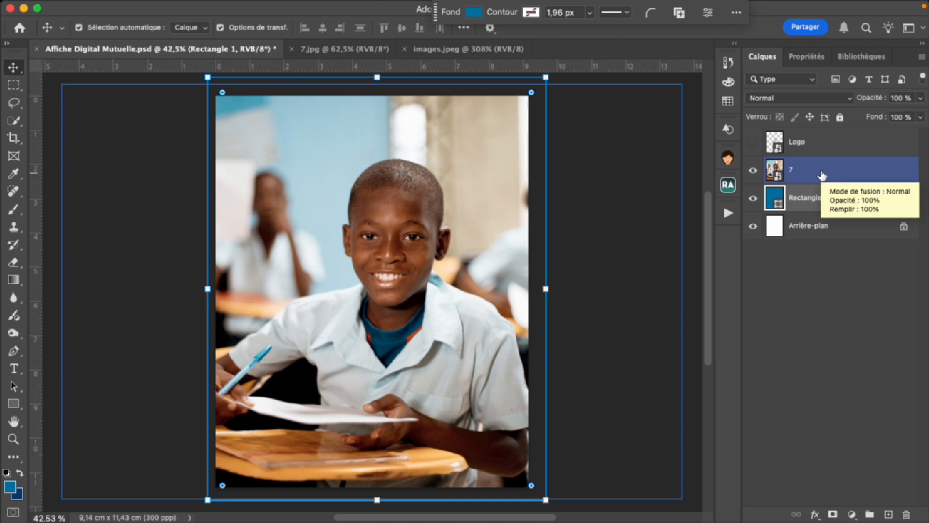
{"action": "left_click", "coordinate": [871, 197]}
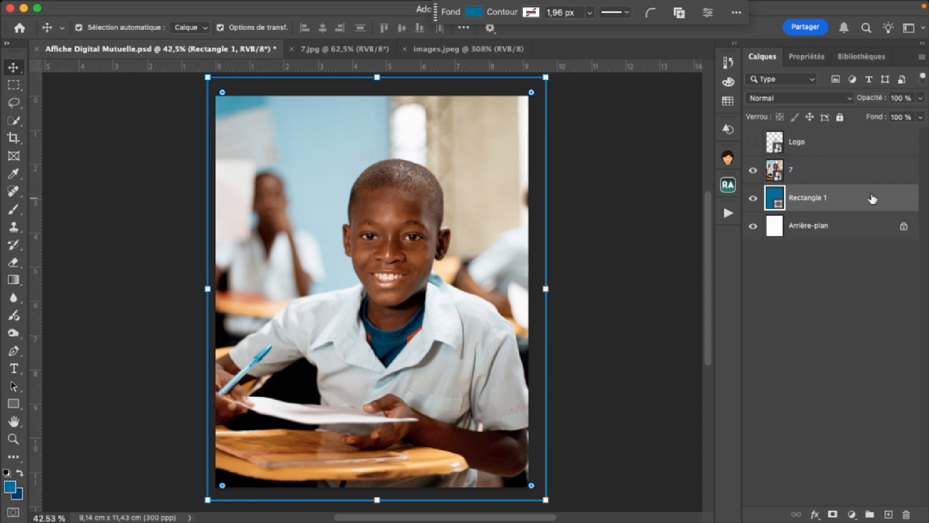
Step: Set the blend mode of photo layer 7 to Lumière tamisée
{"action": "left_click", "coordinate": [828, 171]}
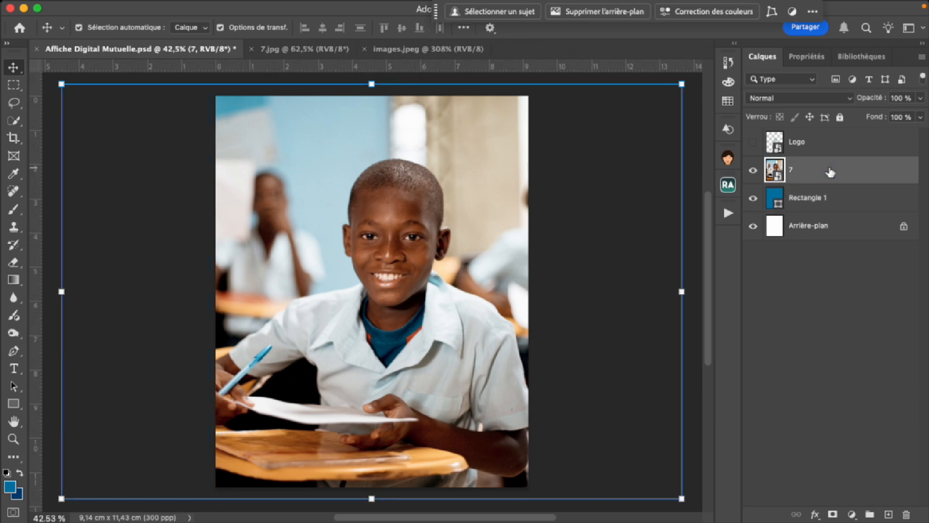
{"action": "left_click", "coordinate": [787, 98]}
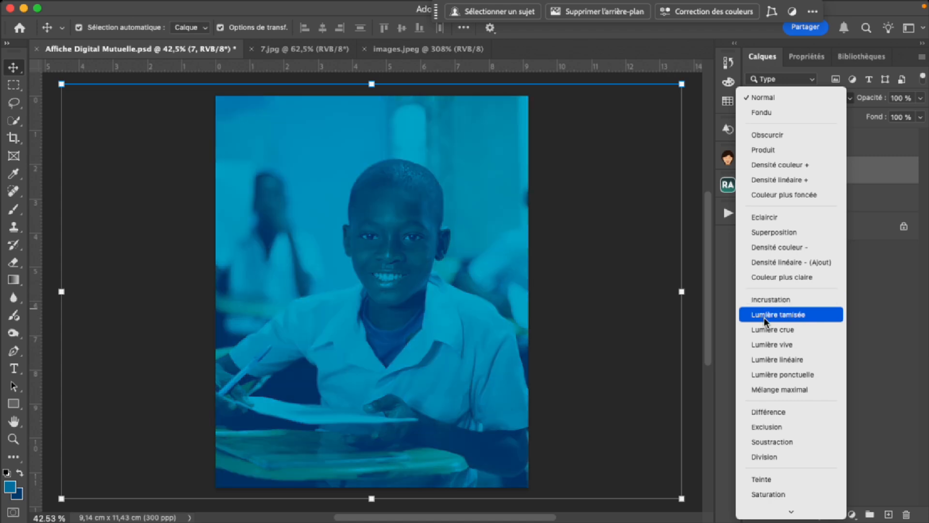
{"action": "left_click", "coordinate": [765, 315]}
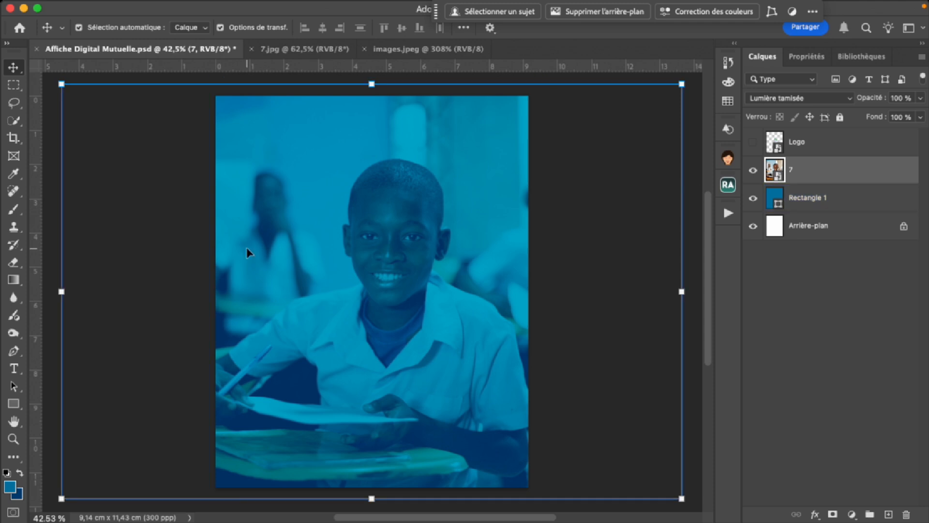
Step: Try a white Poppins Bold 28,08 pt Lorem Ipsum title above the boy's head and delete it
{"action": "left_click", "coordinate": [13, 369]}
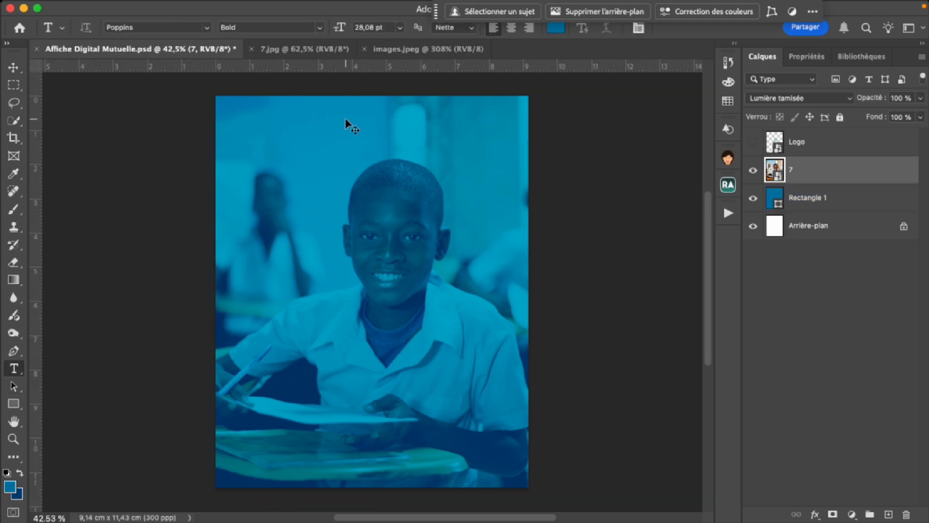
{"action": "left_click", "coordinate": [359, 119]}
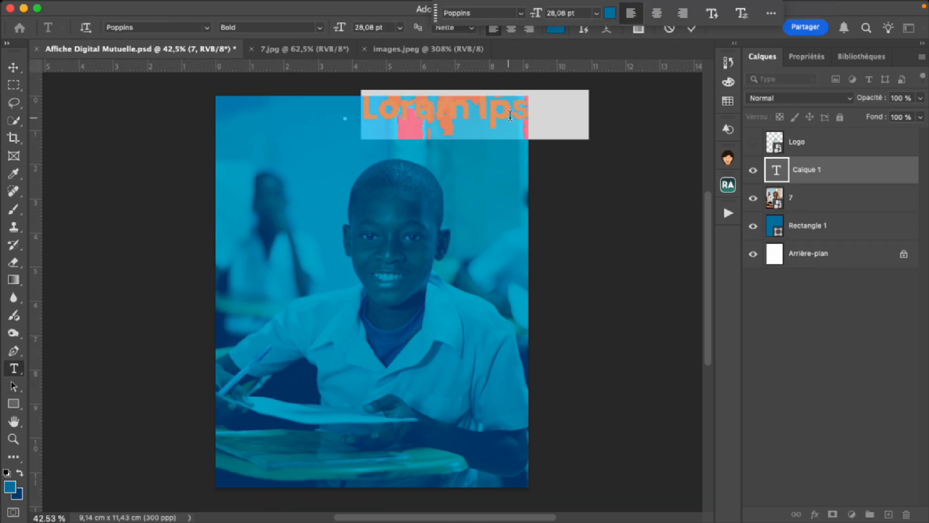
{"action": "left_click", "coordinate": [556, 29]}
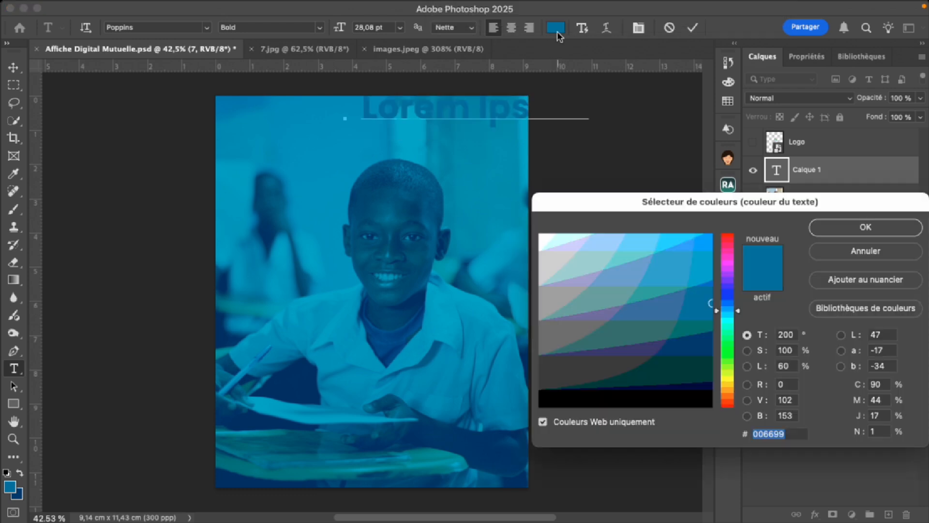
{"action": "left_click", "coordinate": [547, 236]}
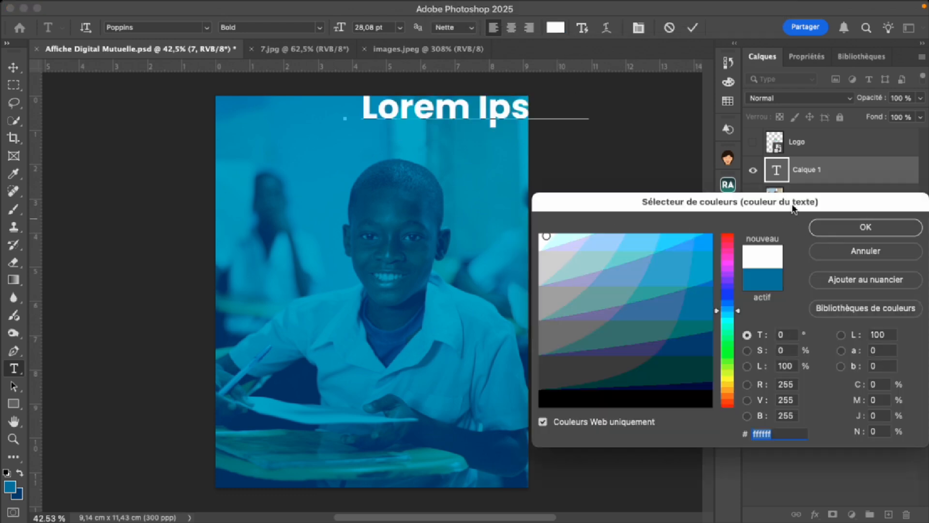
{"action": "left_click", "coordinate": [852, 225]}
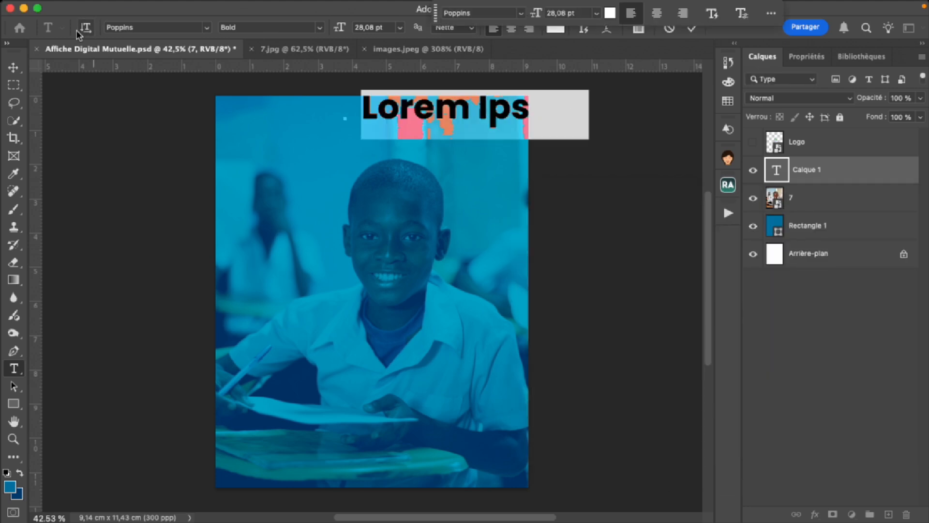
{"action": "left_click", "coordinate": [6, 68]}
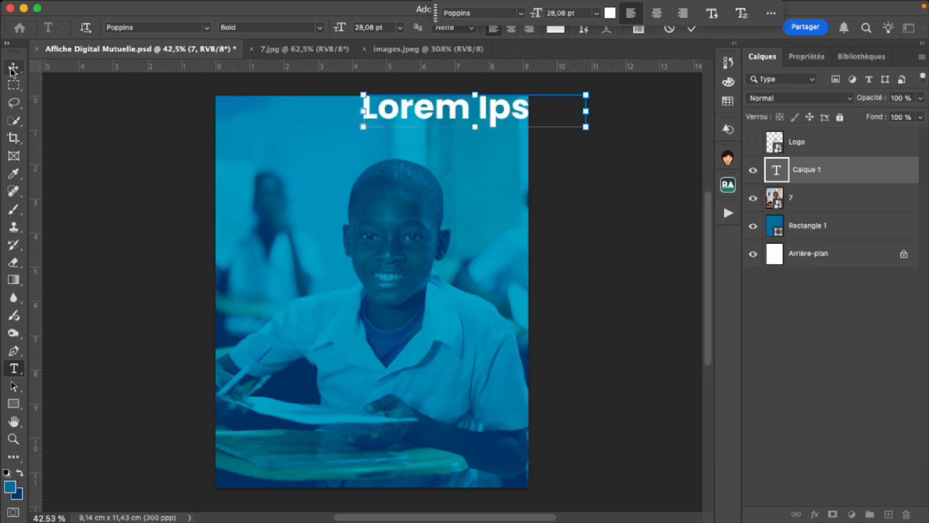
{"action": "left_click_drag", "start_coordinate": [455, 109], "coordinate": [341, 133]}
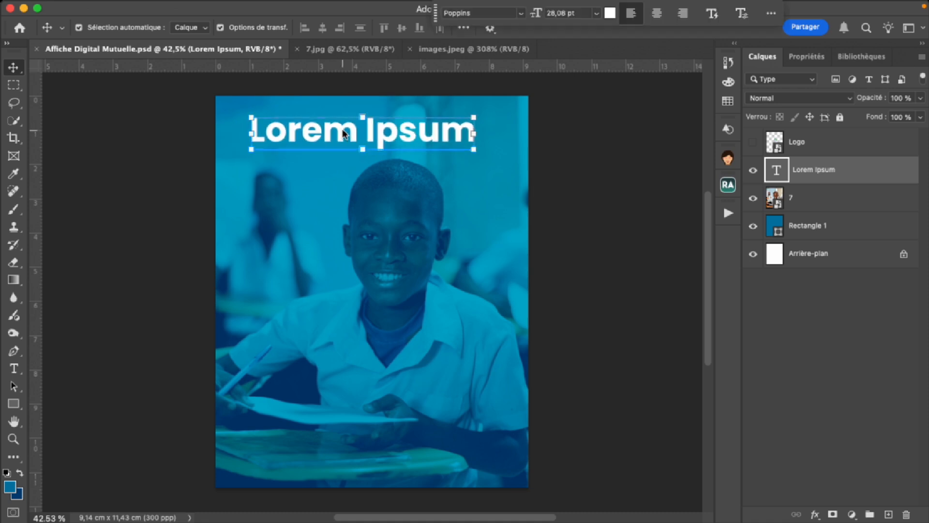
{"action": "key", "text": "BackSpace"}
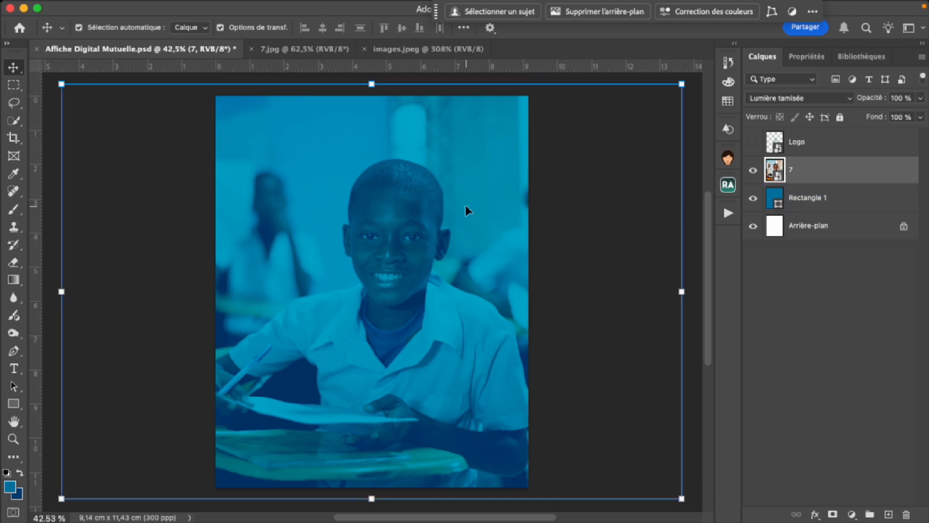
Step: Scale photo layer 7 down proportionally to about 12.8 × 8.6 cm and align it with the poster's upper edge
{"action": "key", "text": "super+t"}
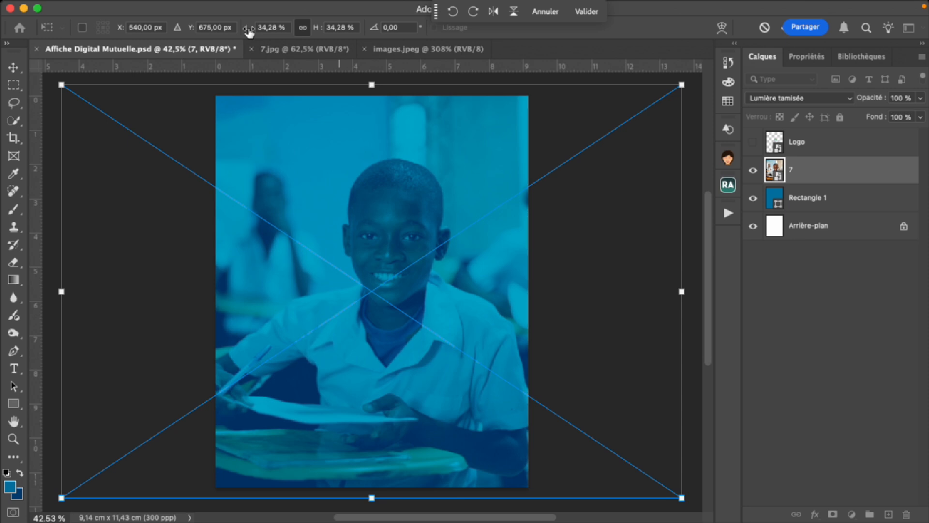
{"action": "left_click_drag", "start_coordinate": [249, 30], "coordinate": [234, 30]}
{"action": "left_click_drag", "start_coordinate": [362, 194], "coordinate": [359, 145]}
{"action": "key", "text": "Return"}
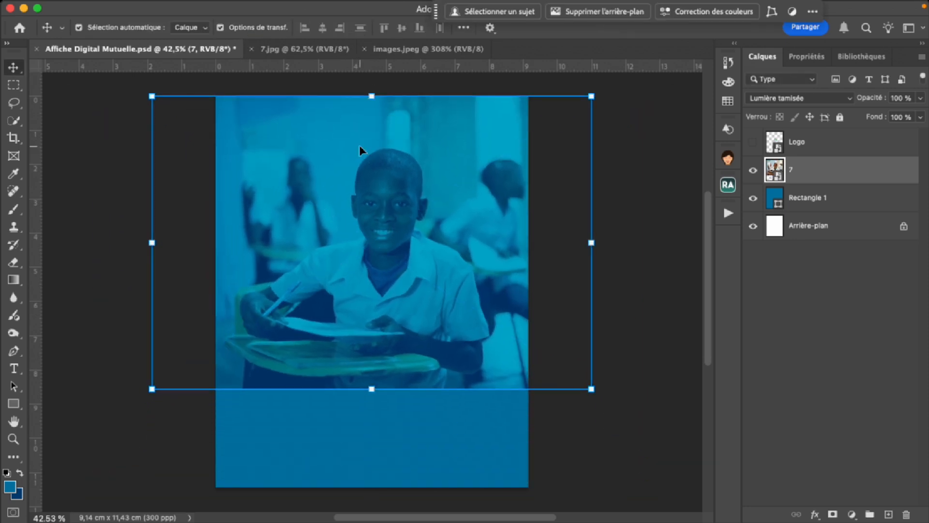
Step: Apply a Flou gaussien filter with a radius of 10,1 pixels to photo layer 7
{"action": "left_click", "coordinate": [369, 181]}
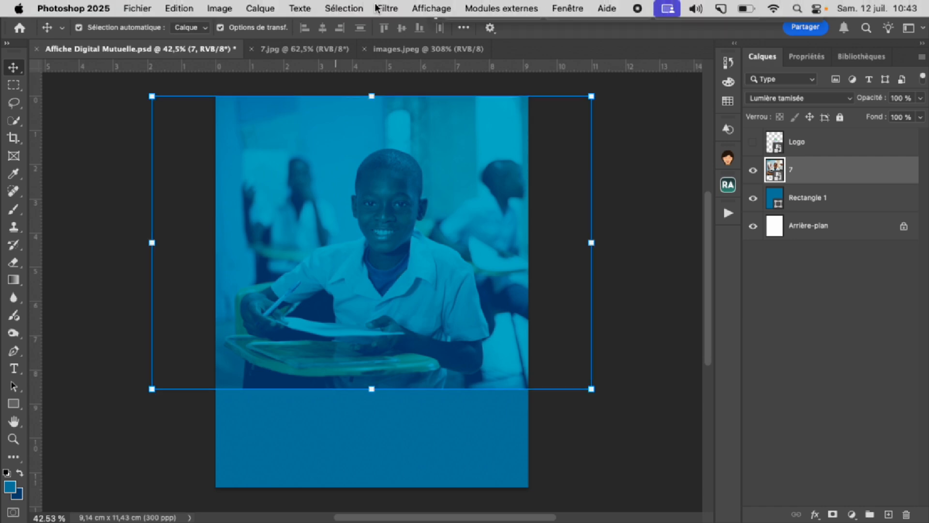
{"action": "left_click", "coordinate": [395, 7]}
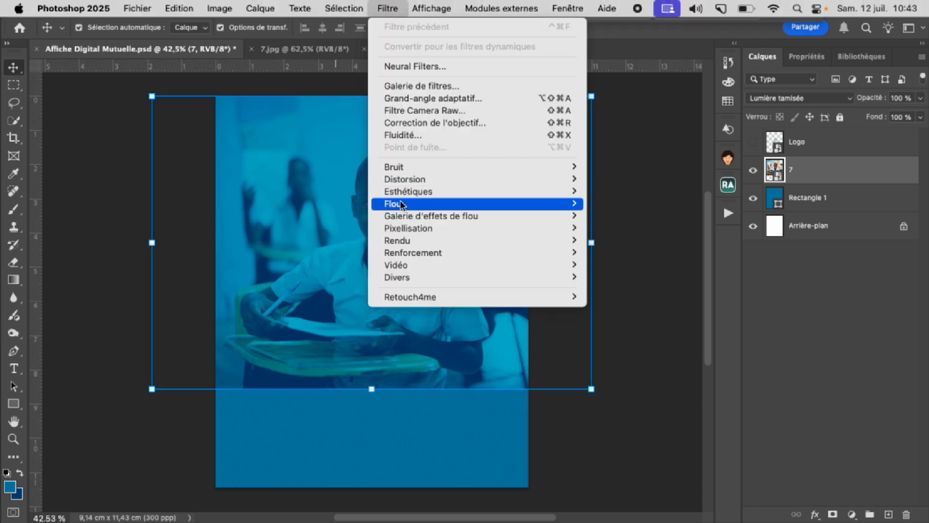
{"action": "mouse_move", "coordinate": [557, 203]}
{"action": "left_click", "coordinate": [647, 264]}
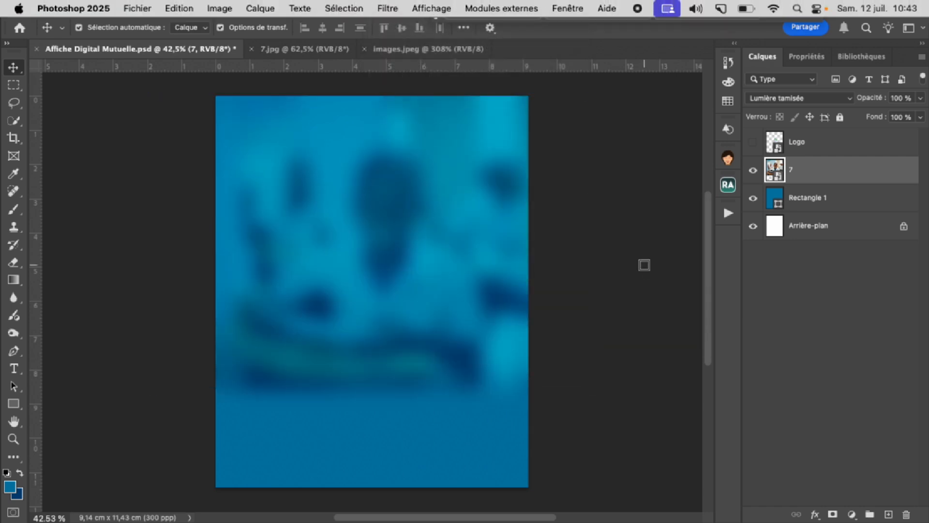
{"action": "left_click_drag", "start_coordinate": [708, 329], "coordinate": [700, 332]}
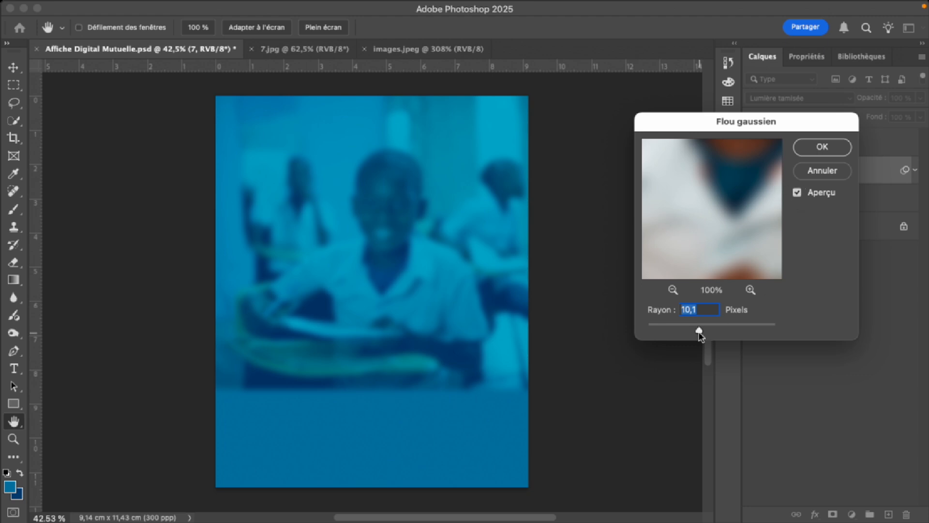
{"action": "left_click", "coordinate": [821, 148]}
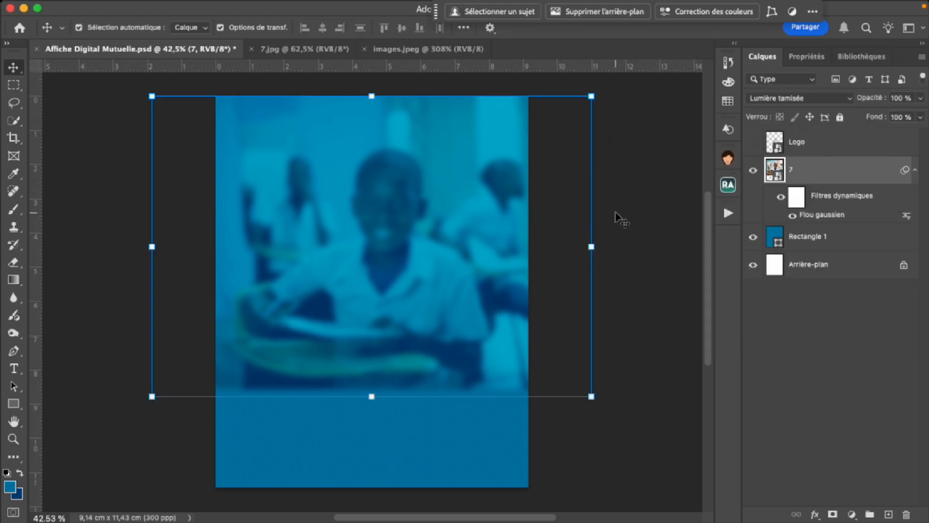
Step: Recolour the Rectangle 1 shape to dark blue 003366 and collapse the smart filter list of photo layer 7
{"action": "left_click", "coordinate": [796, 237]}
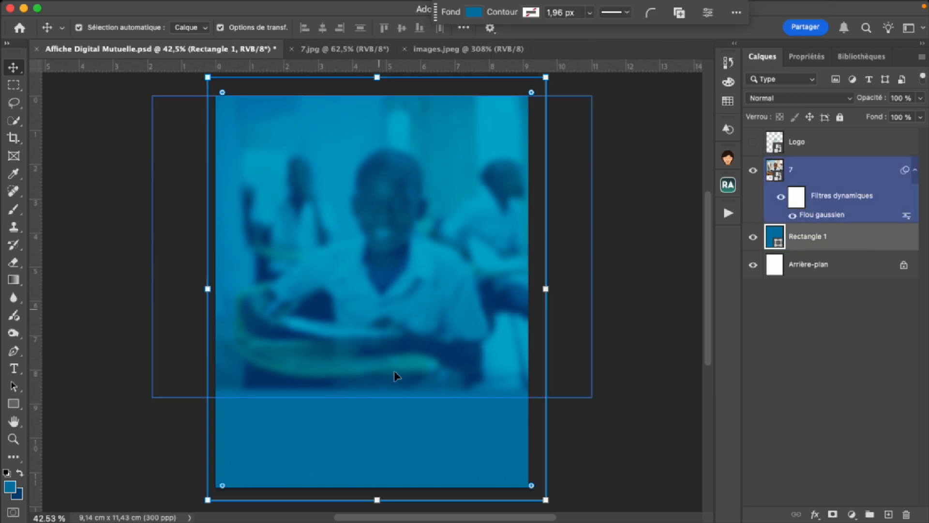
{"action": "double_click", "coordinate": [778, 244]}
{"action": "left_click", "coordinate": [704, 339]}
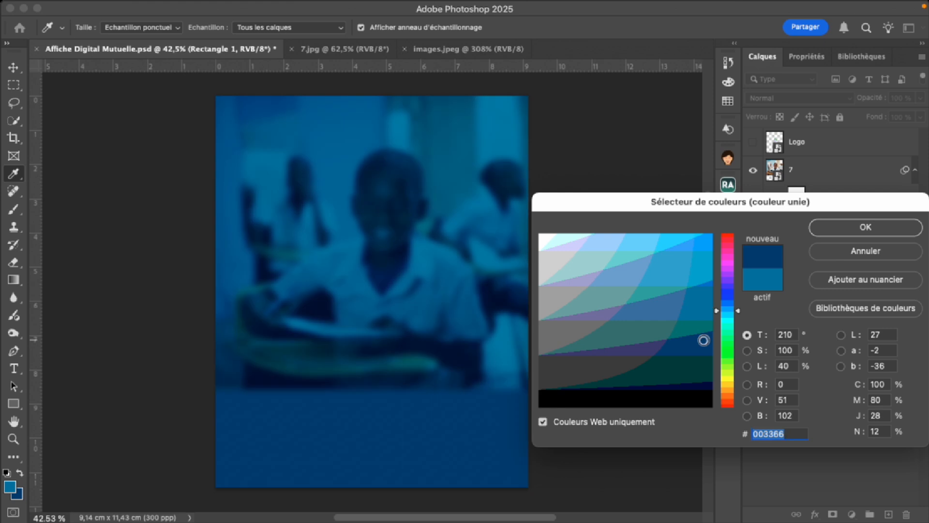
{"action": "left_click", "coordinate": [839, 236]}
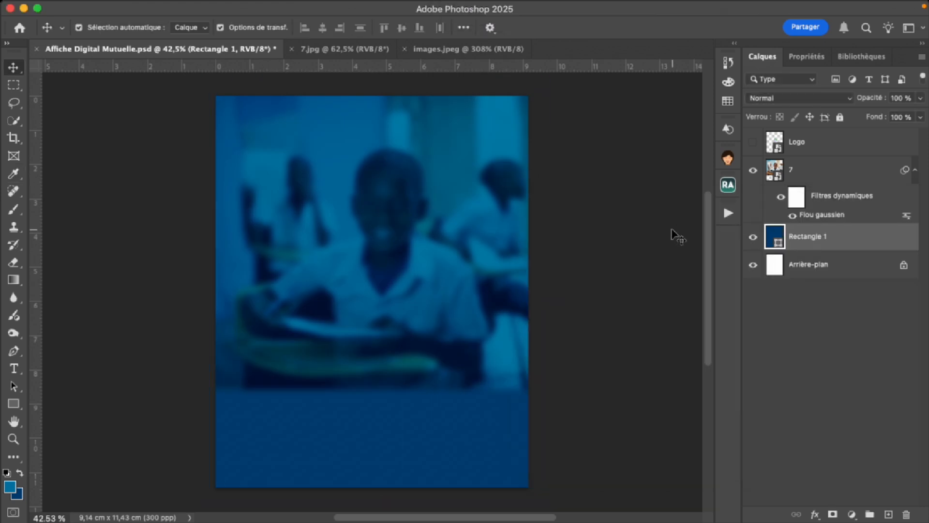
{"action": "left_click", "coordinate": [854, 177]}
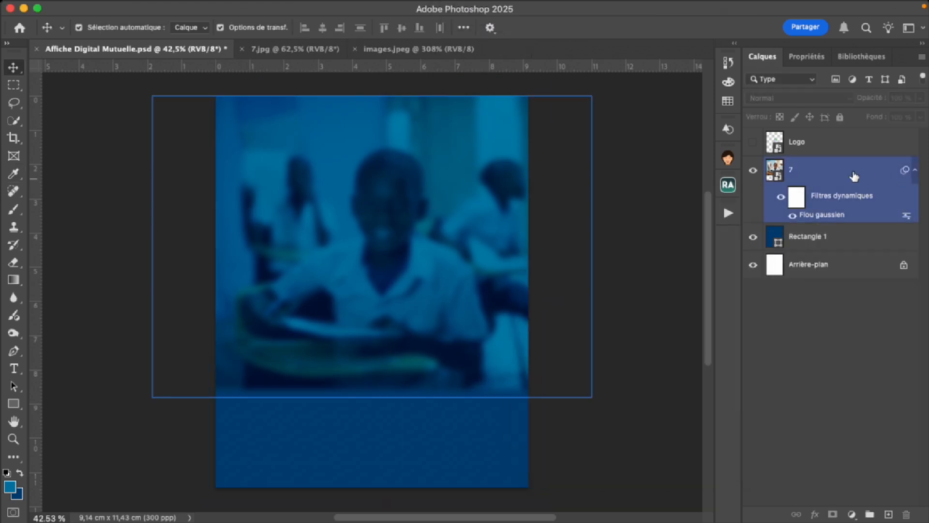
{"action": "left_click", "coordinate": [915, 173]}
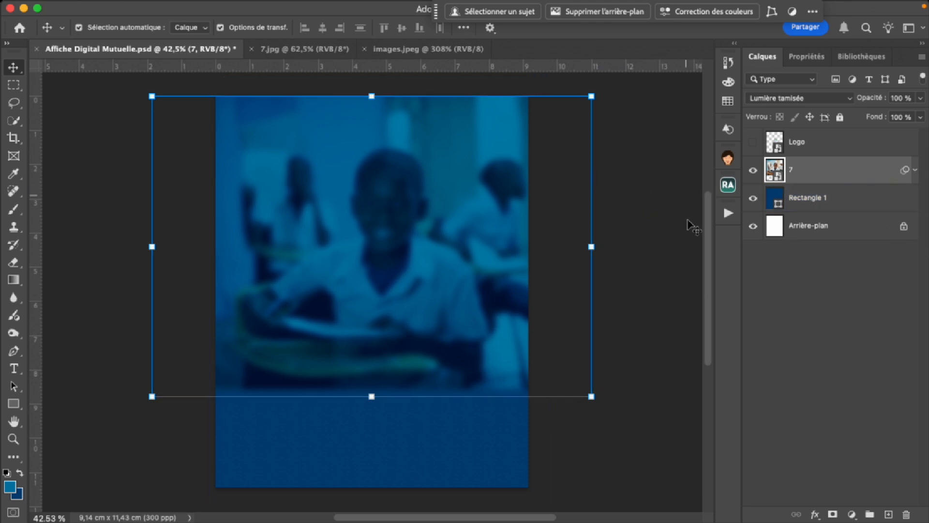
Step: Add a layer mask to photo layer 7
{"action": "left_click", "coordinate": [657, 297]}
{"action": "left_click", "coordinate": [417, 407]}
{"action": "left_click", "coordinate": [396, 403]}
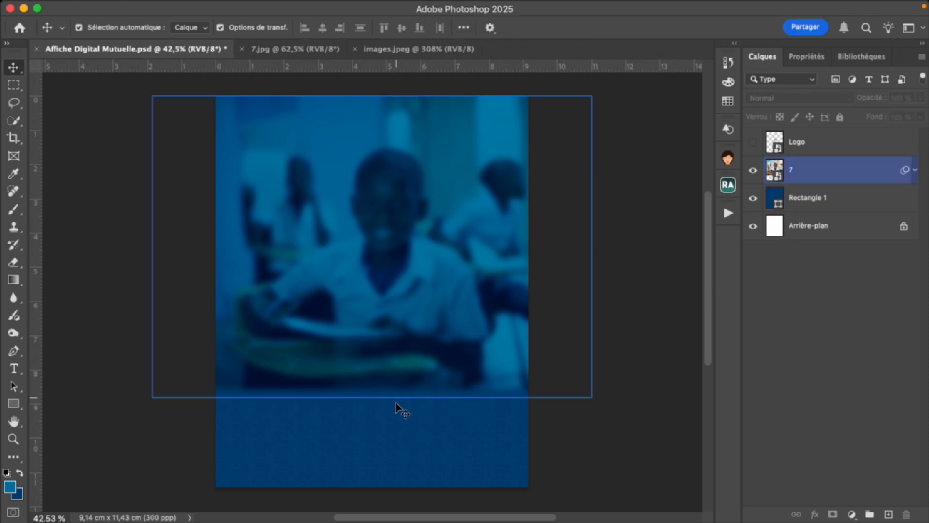
{"action": "left_click", "coordinate": [820, 241]}
{"action": "left_click", "coordinate": [824, 175]}
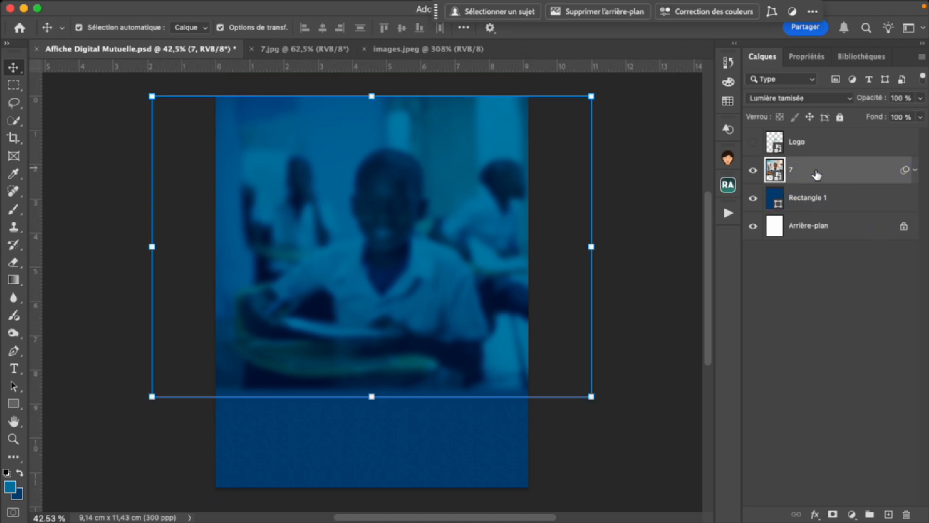
{"action": "mouse_move", "coordinate": [832, 517]}
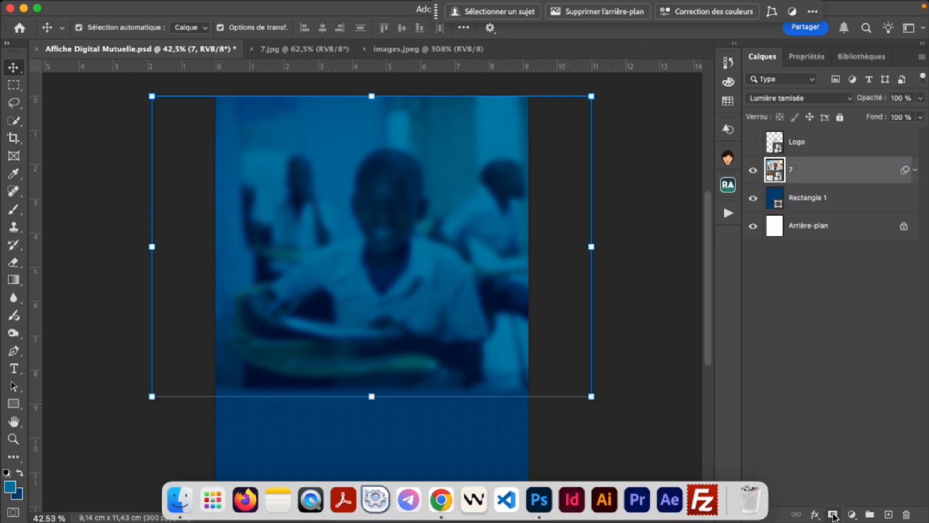
{"action": "left_click", "coordinate": [832, 515]}
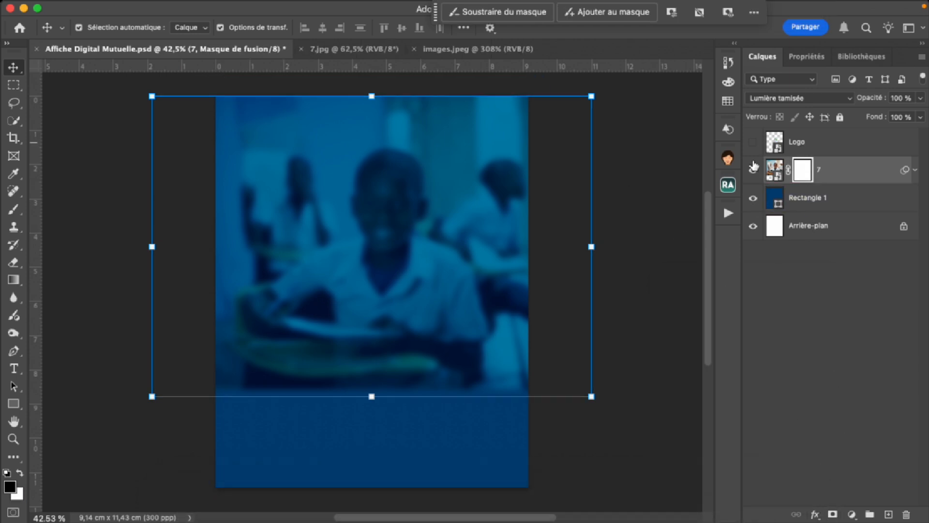
Step: Activate the Gradient tool and hide the contextual task bar covering the tool options
{"action": "left_click", "coordinate": [13, 280]}
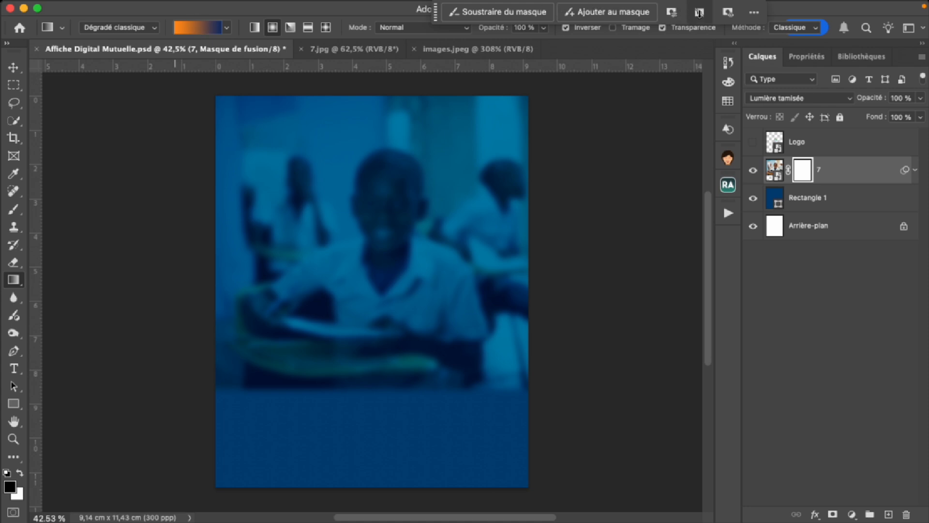
{"action": "left_click", "coordinate": [754, 12]}
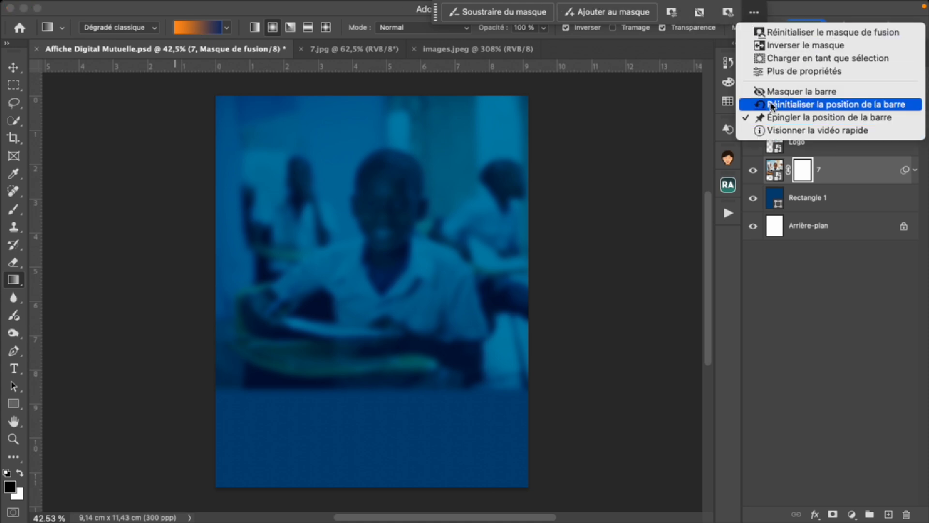
{"action": "left_click", "coordinate": [784, 91]}
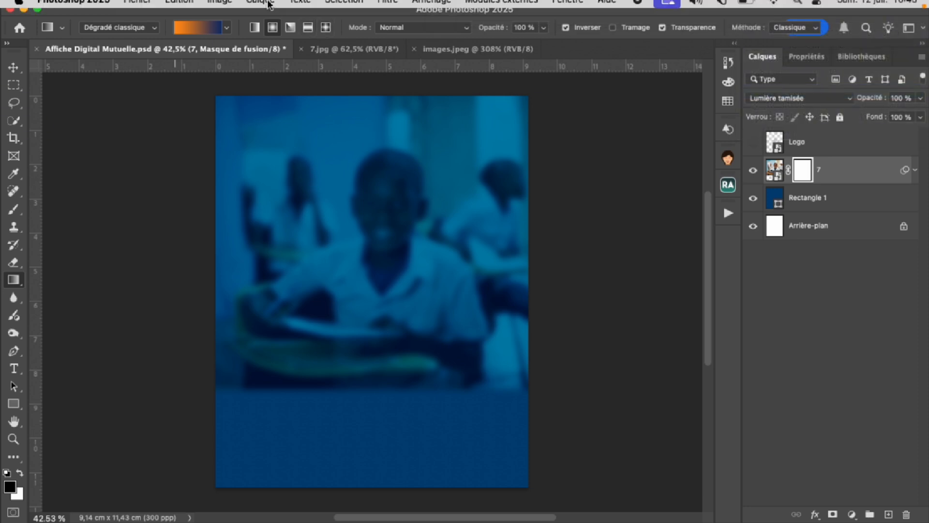
Step: Load the black-to-transparent Personnalisé preset from the Basiques gradient group for the classic gradient
{"action": "left_click", "coordinate": [206, 29]}
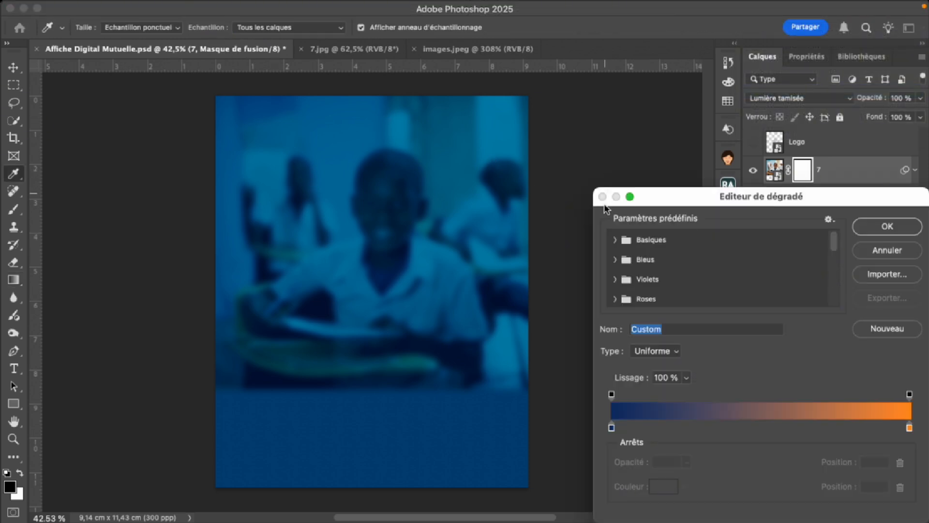
{"action": "left_click", "coordinate": [615, 239]}
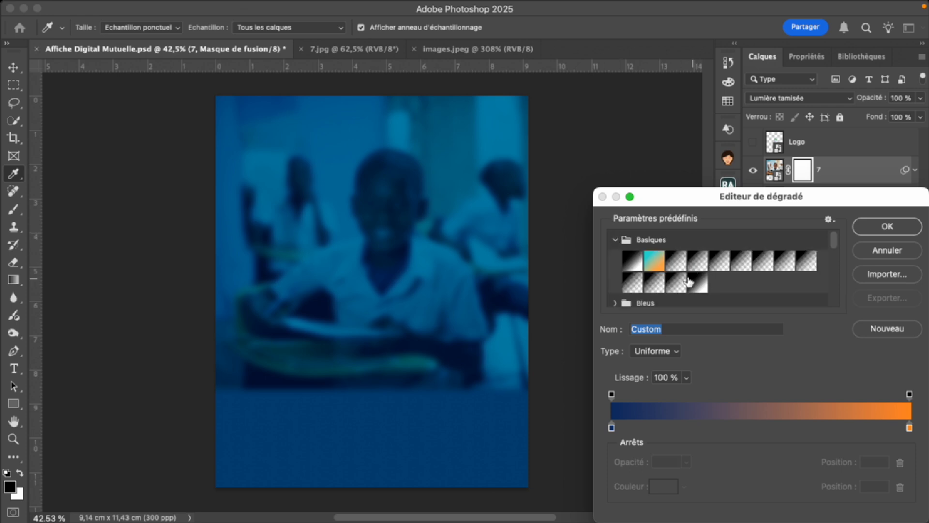
{"action": "left_click", "coordinate": [676, 283]}
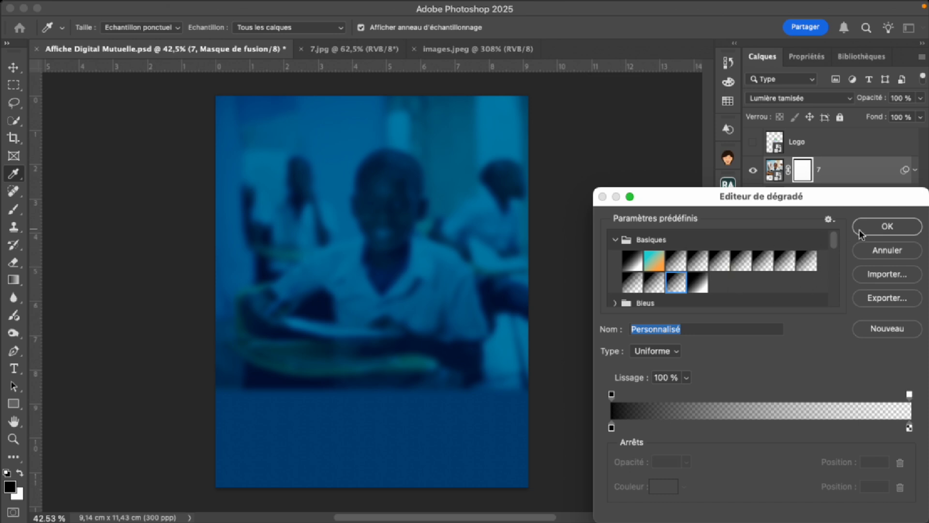
{"action": "left_click", "coordinate": [876, 228]}
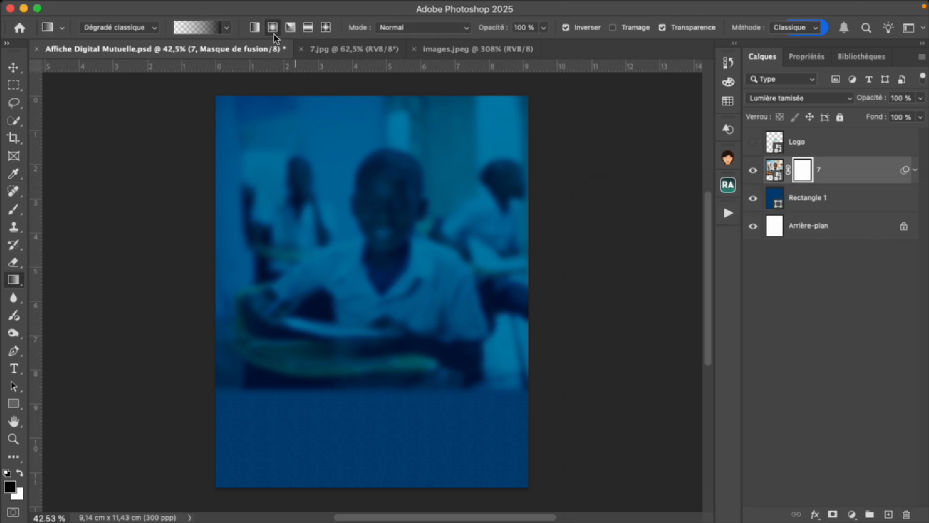
Step: Make the gradient linear with Inverser switched off, keeping the Classique method and Normal mode
{"action": "left_click", "coordinate": [255, 28]}
{"action": "left_click", "coordinate": [566, 28]}
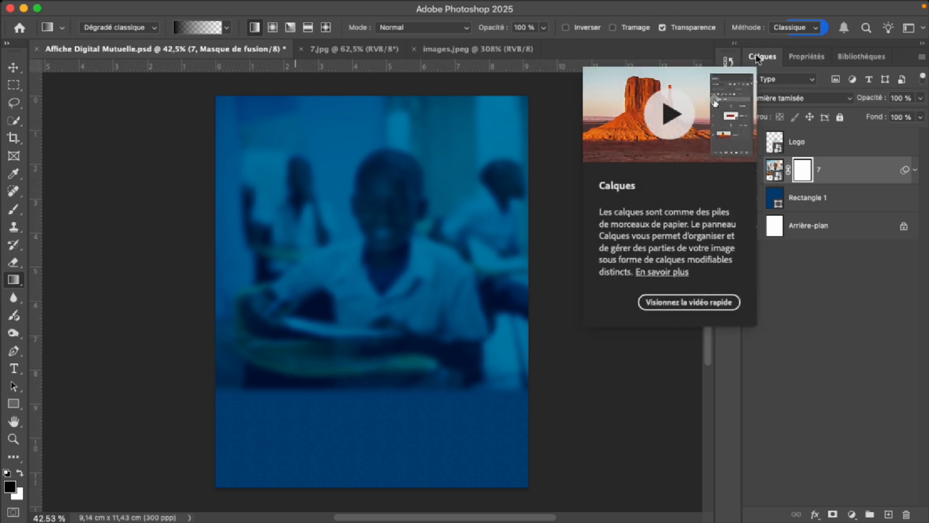
{"action": "left_click", "coordinate": [793, 28]}
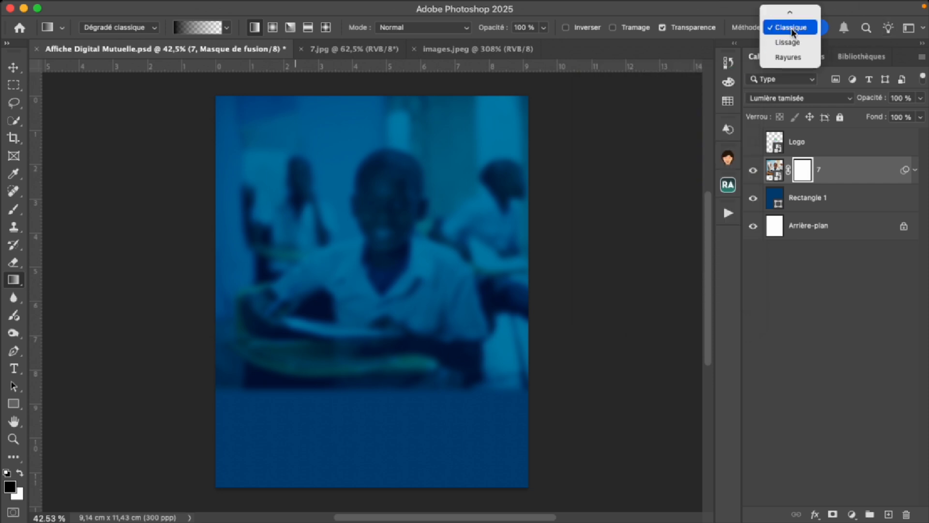
{"action": "left_click", "coordinate": [791, 29]}
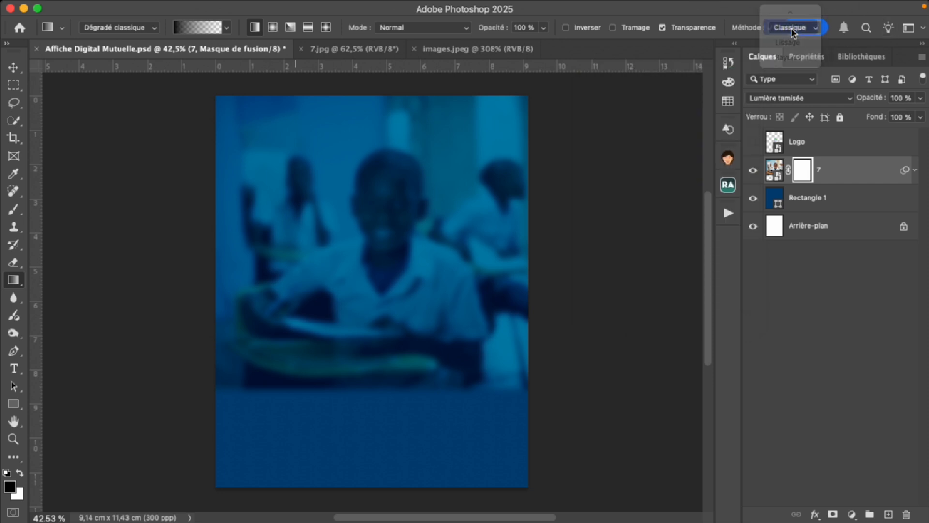
{"action": "left_click", "coordinate": [421, 32]}
{"action": "left_click", "coordinate": [546, 109]}
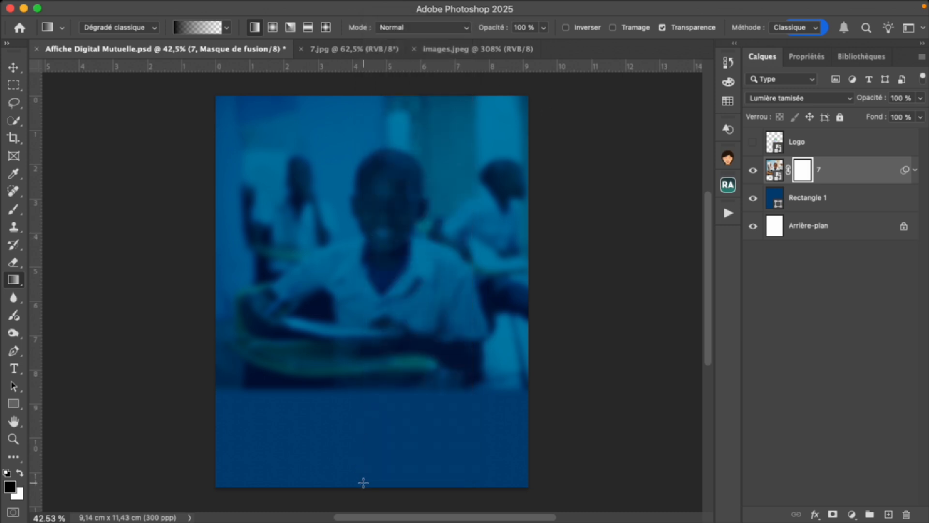
Step: Apply three upward gradients on layer 7's mask from the poster's lower edge to fade the photo into the blue, and reselect the photo thumbnail
{"action": "left_click_drag", "start_coordinate": [363, 482], "coordinate": [363, 167]}
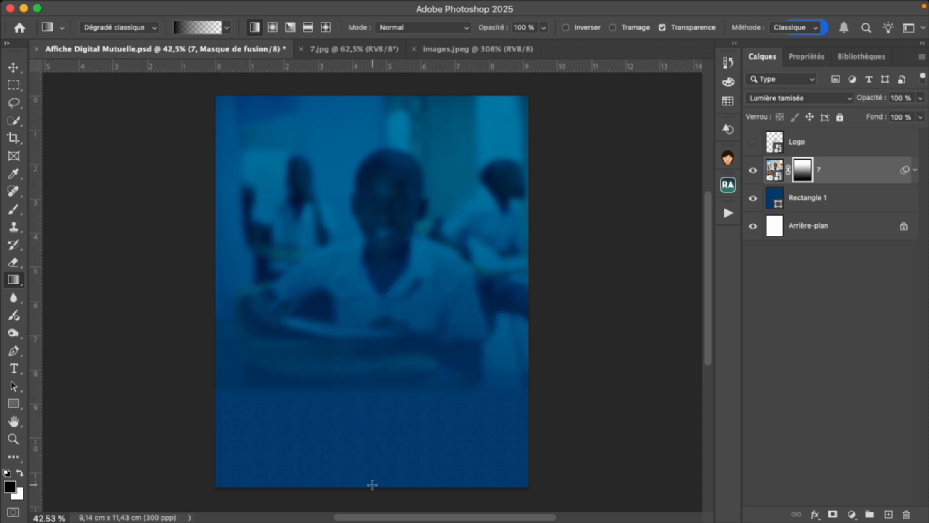
{"action": "left_click_drag", "start_coordinate": [372, 485], "coordinate": [376, 100]}
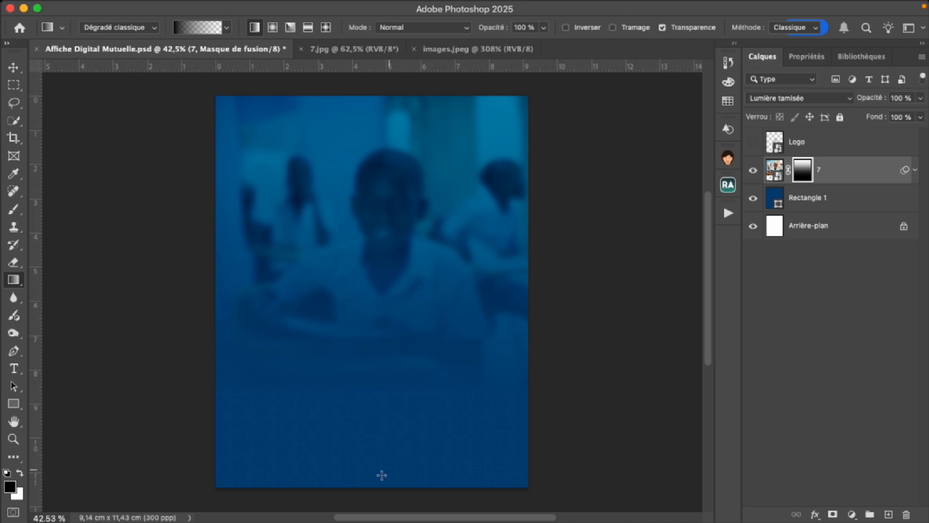
{"action": "left_click_drag", "start_coordinate": [375, 488], "coordinate": [373, 140]}
{"action": "left_click", "coordinate": [775, 169]}
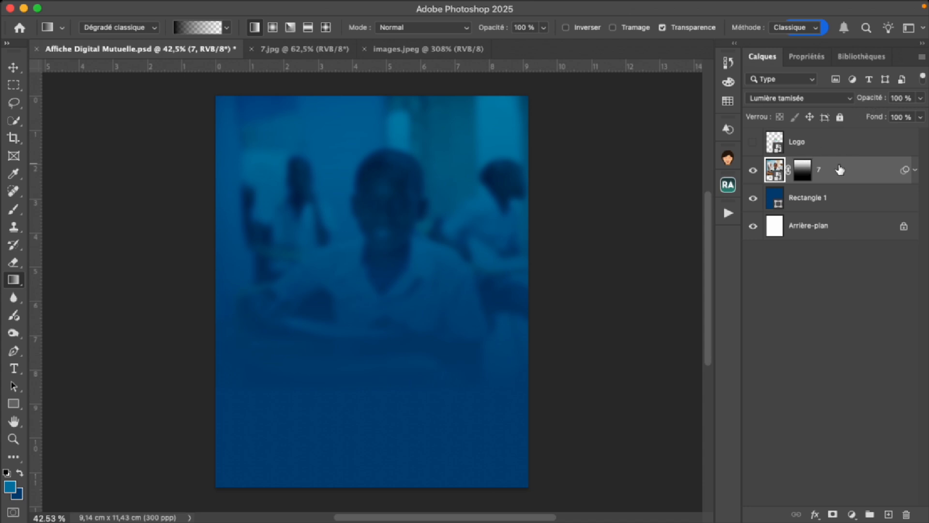